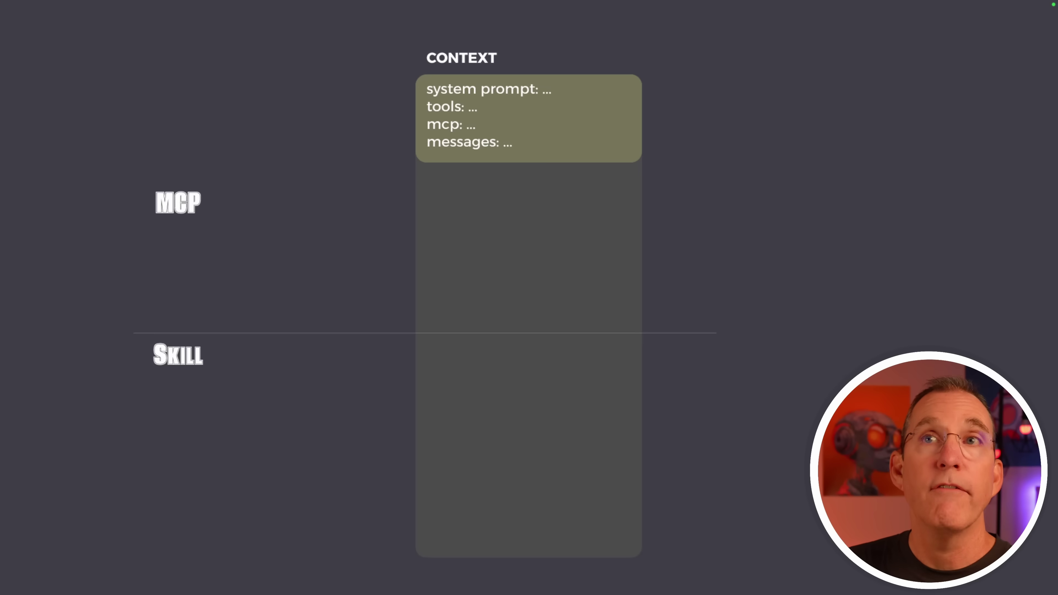
Step: Advance the slide to show the MCP tools box, then the skill's description, instructions and files
key(Right)
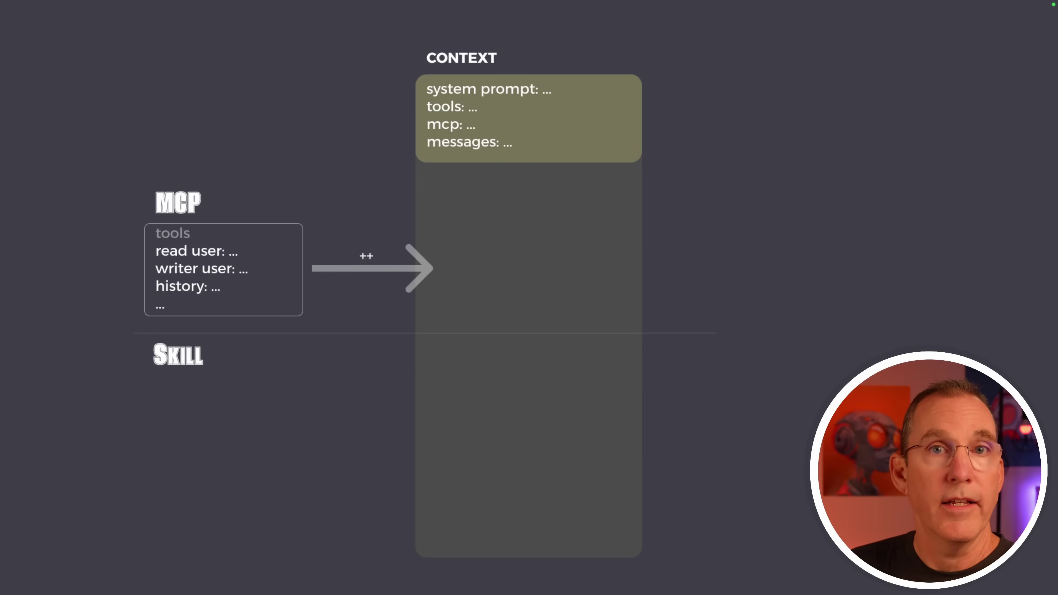
key(Right)
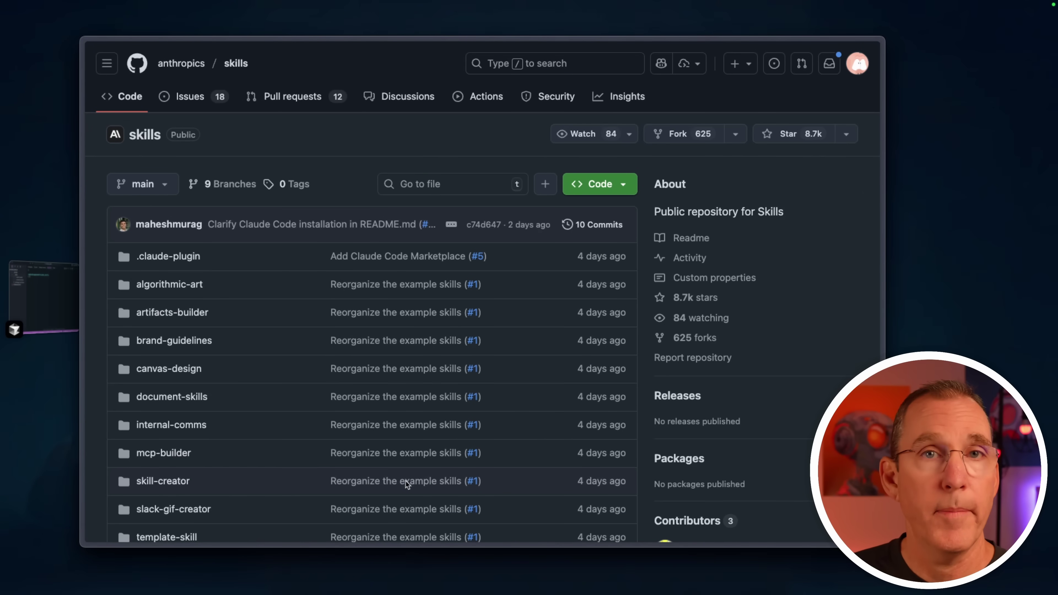
Step: Scroll the anthropics/skills file list and open the document-skills folder
scroll(406, 481, down, 3)
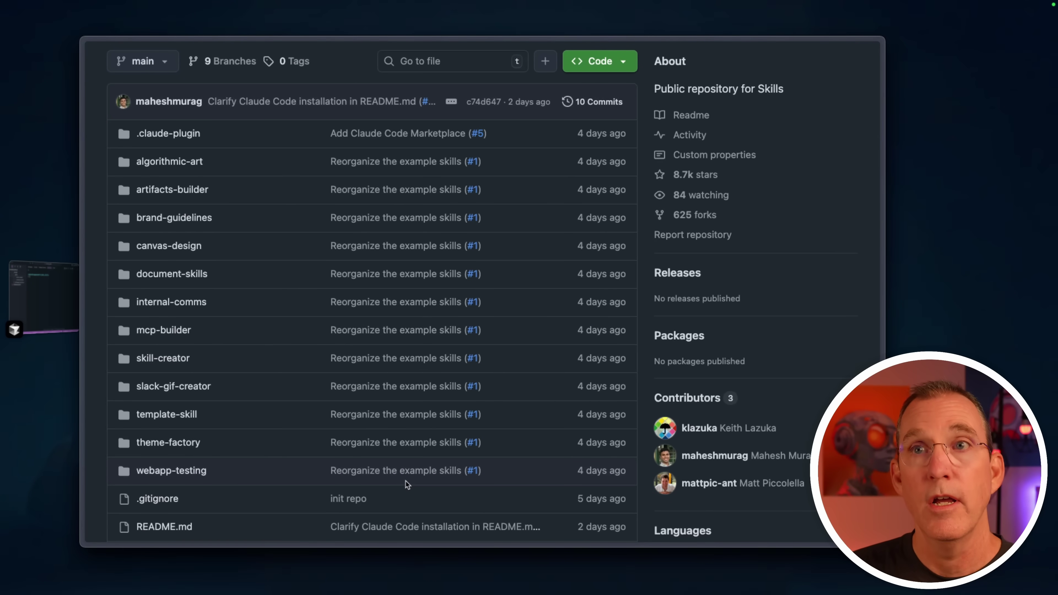
click(163, 274)
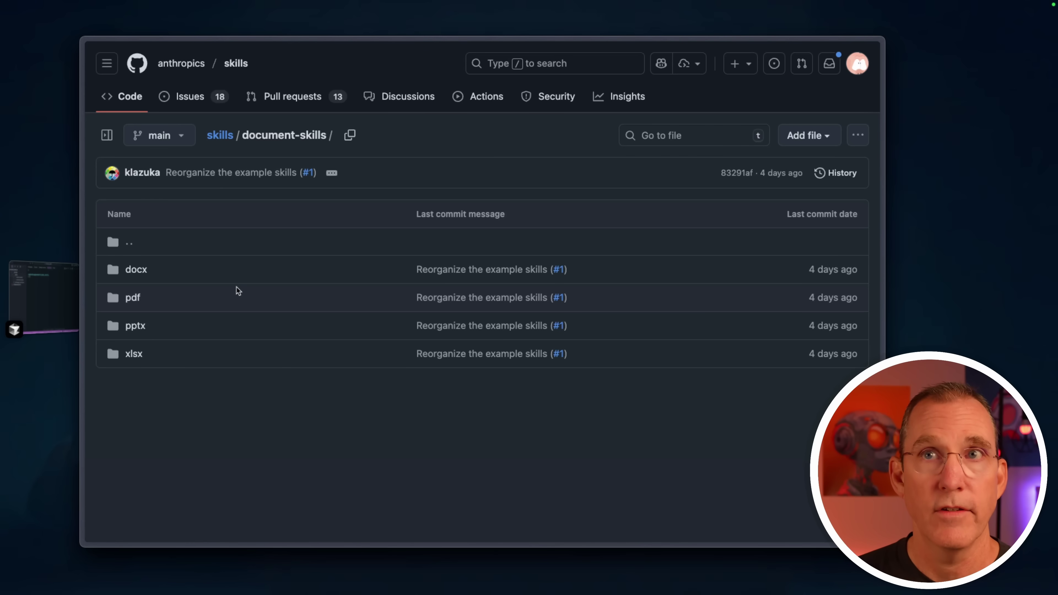
Step: Open the docx skill folder, look inside its scripts folder, and return to the listing
click(138, 270)
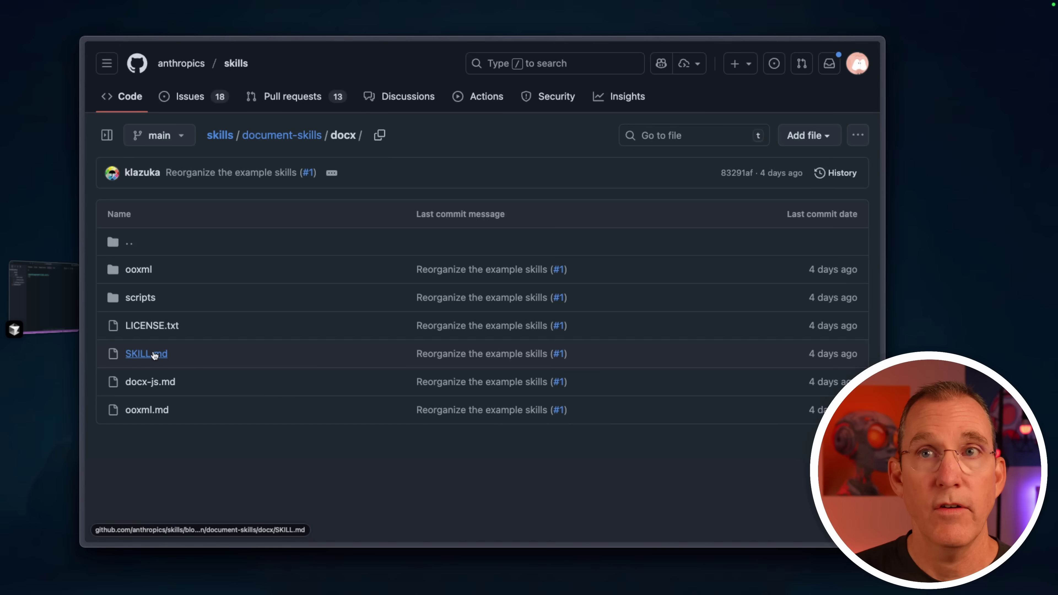
click(141, 297)
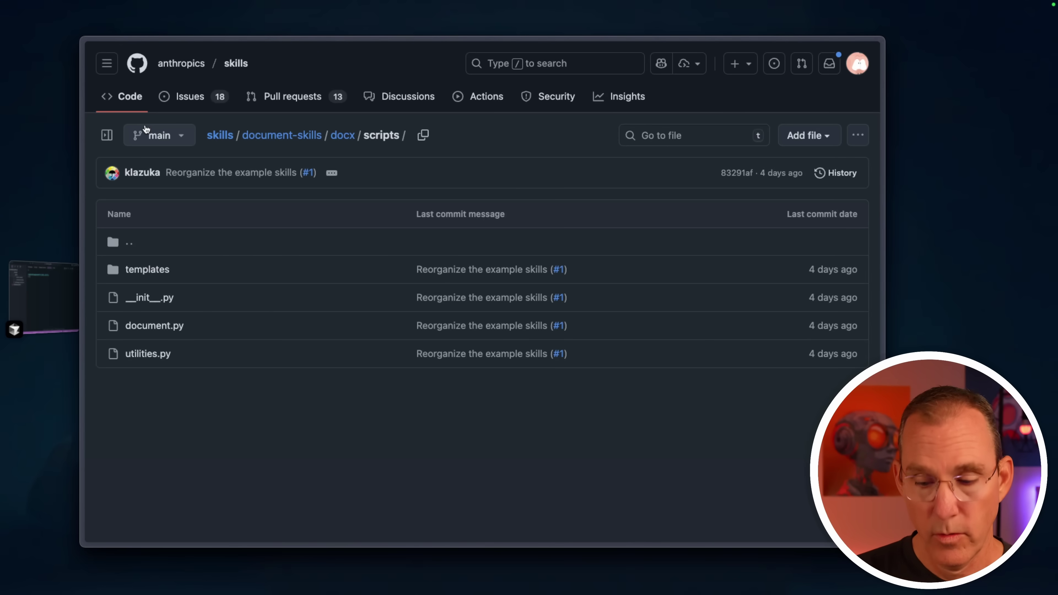
key(super+bracketleft)
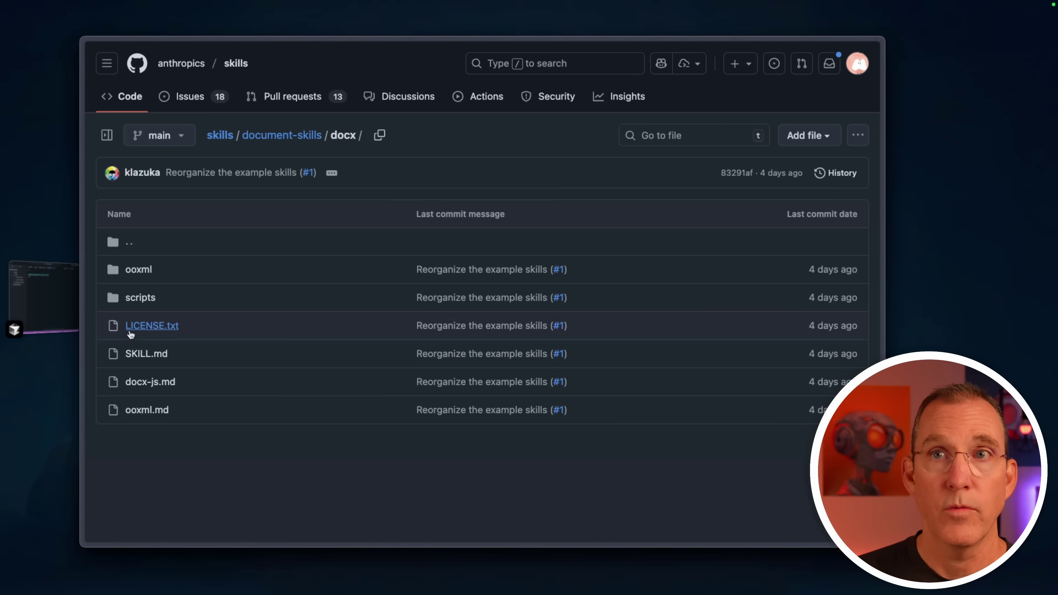
Step: Open the docx SKILL.md preview, scroll through it, and jump back to the top
click(141, 354)
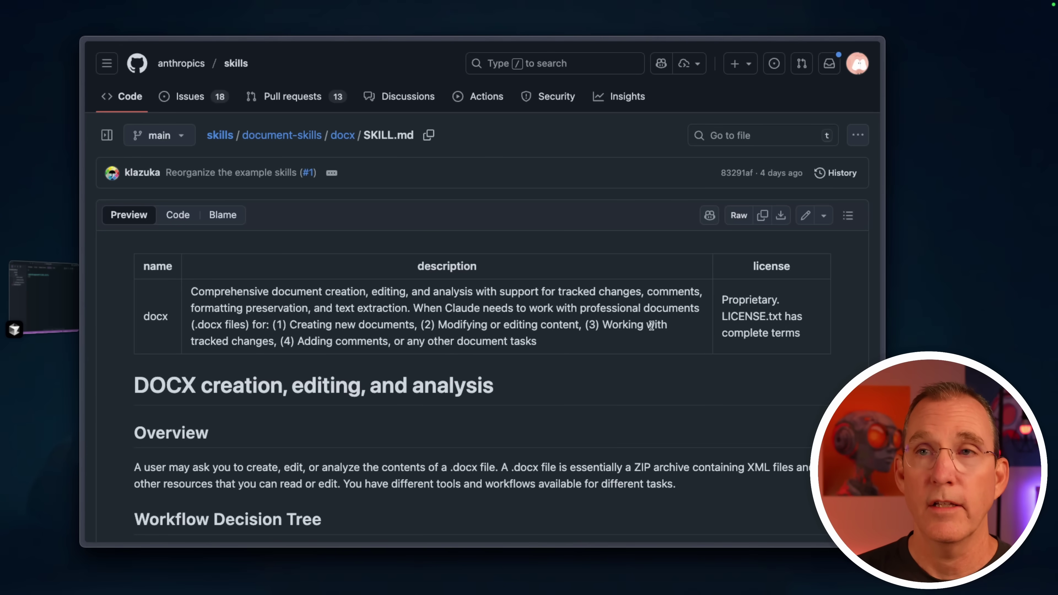
scroll(595, 369, down, 20)
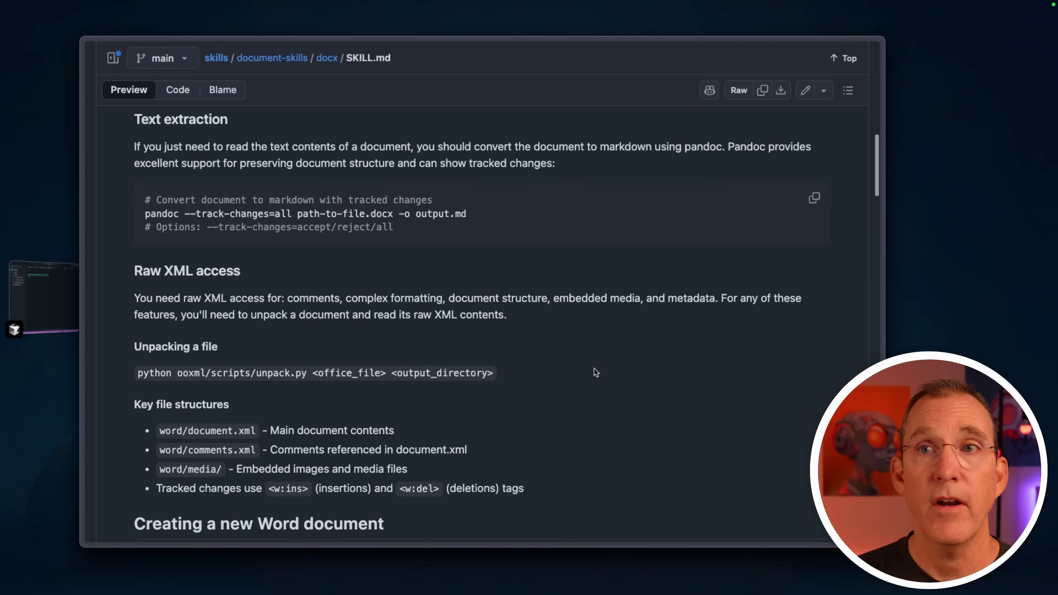
scroll(594, 373, down, 20)
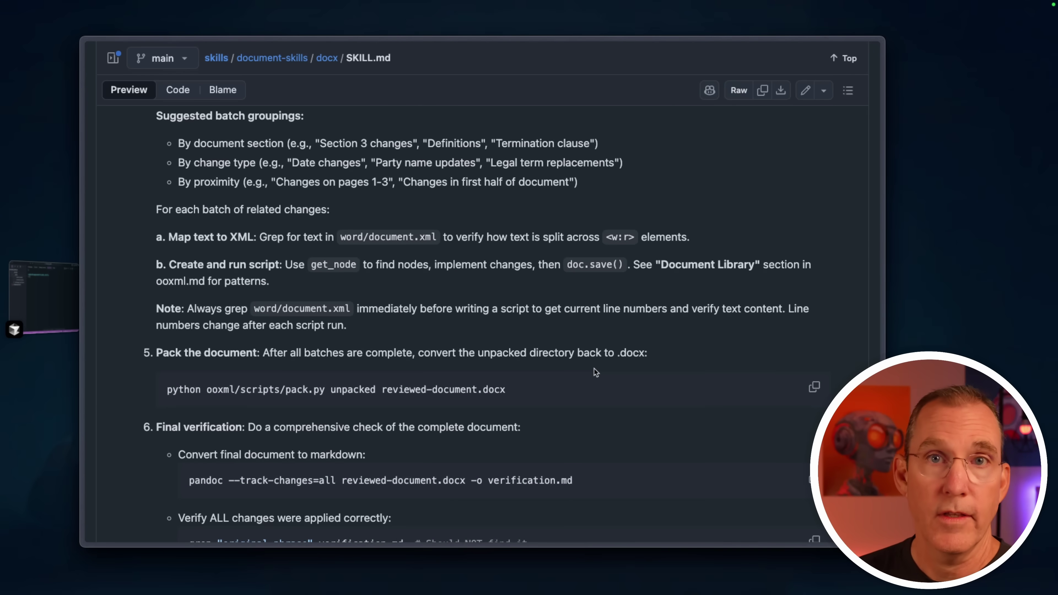
scroll(595, 372, down, 20)
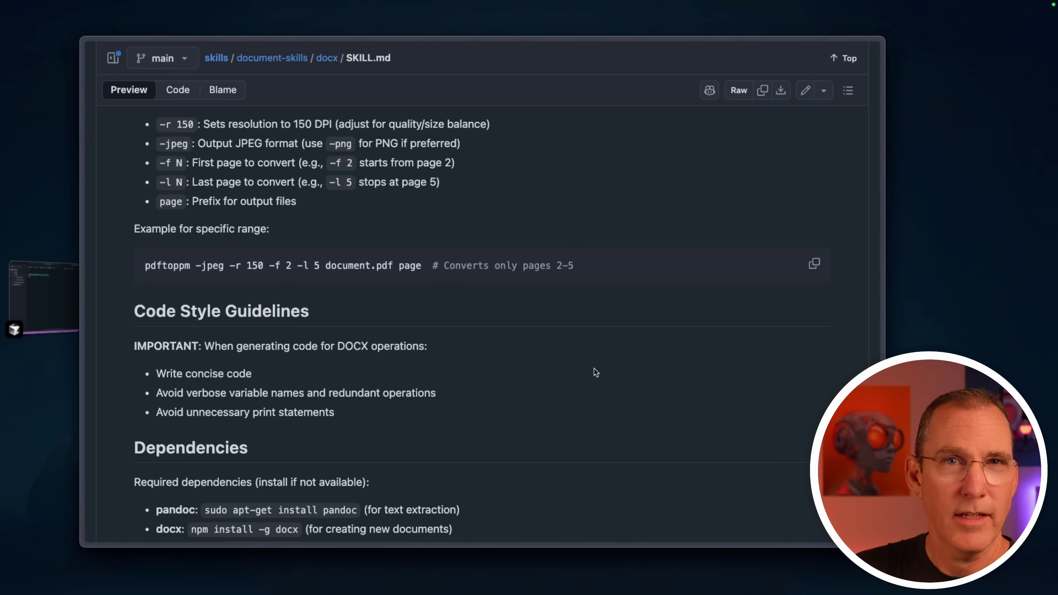
key(Home)
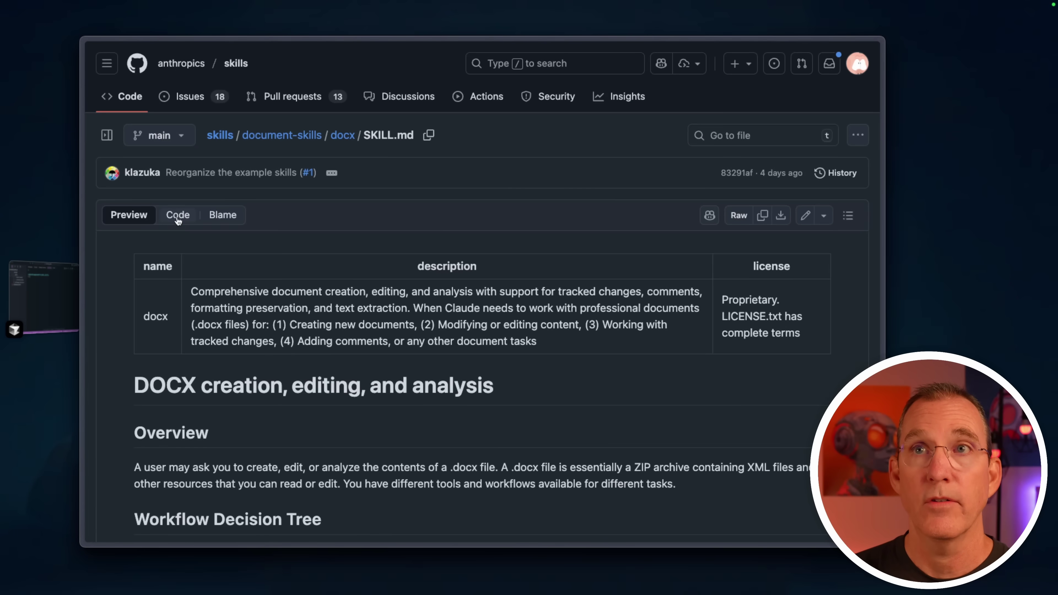
Step: Switch SKILL.md to raw Code view, highlight its front matter, and close the symbols panel
click(177, 217)
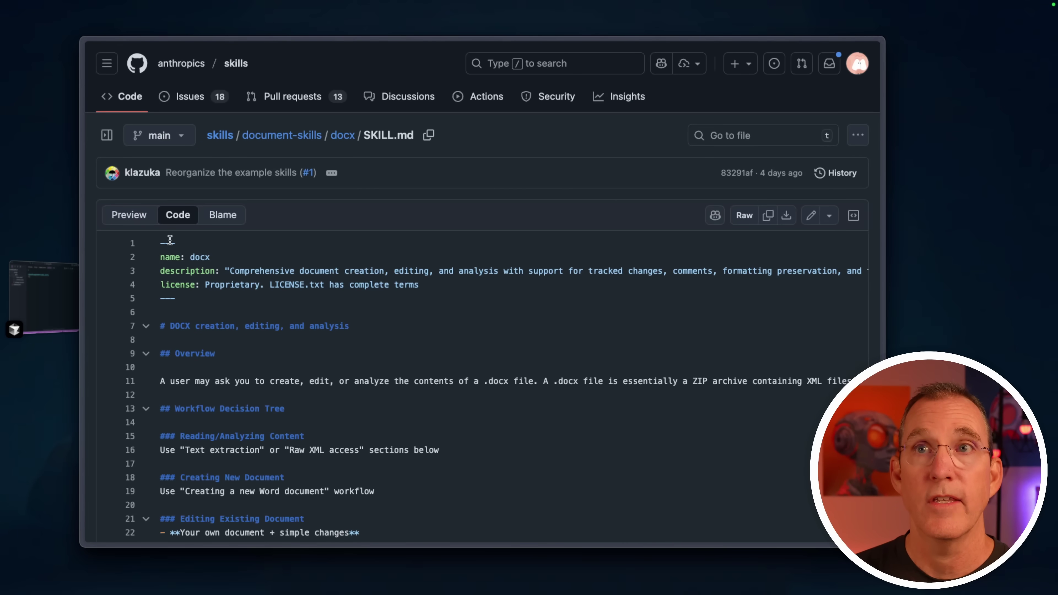
drag(160, 243, 197, 299)
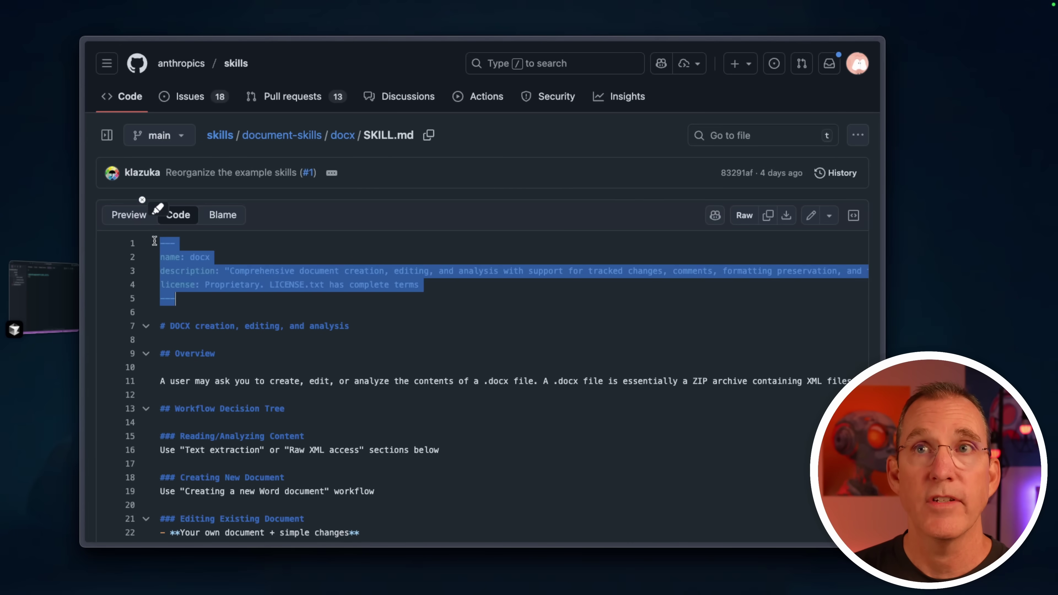
click(200, 297)
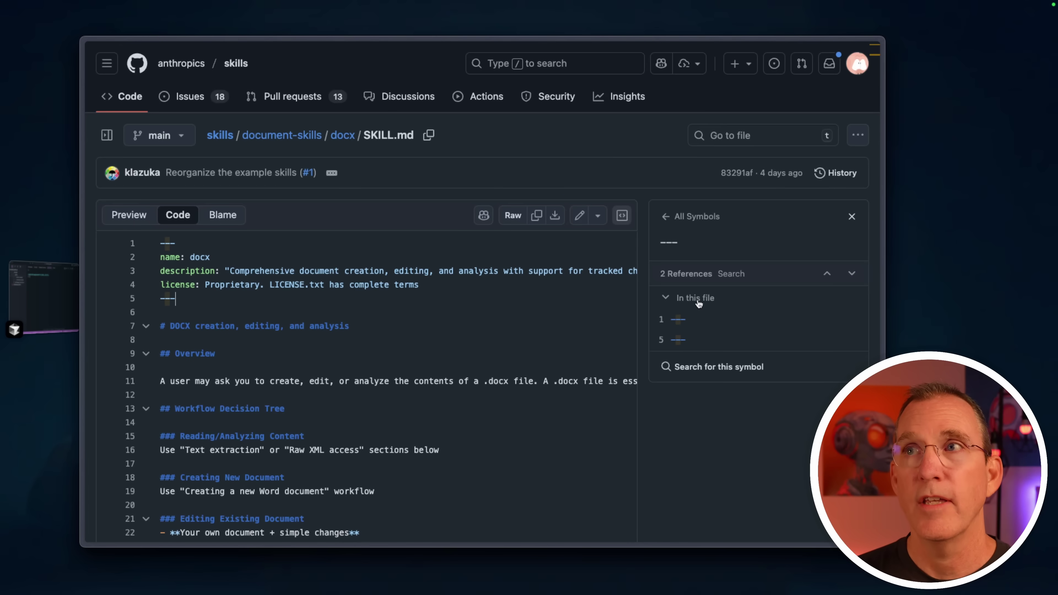
click(851, 217)
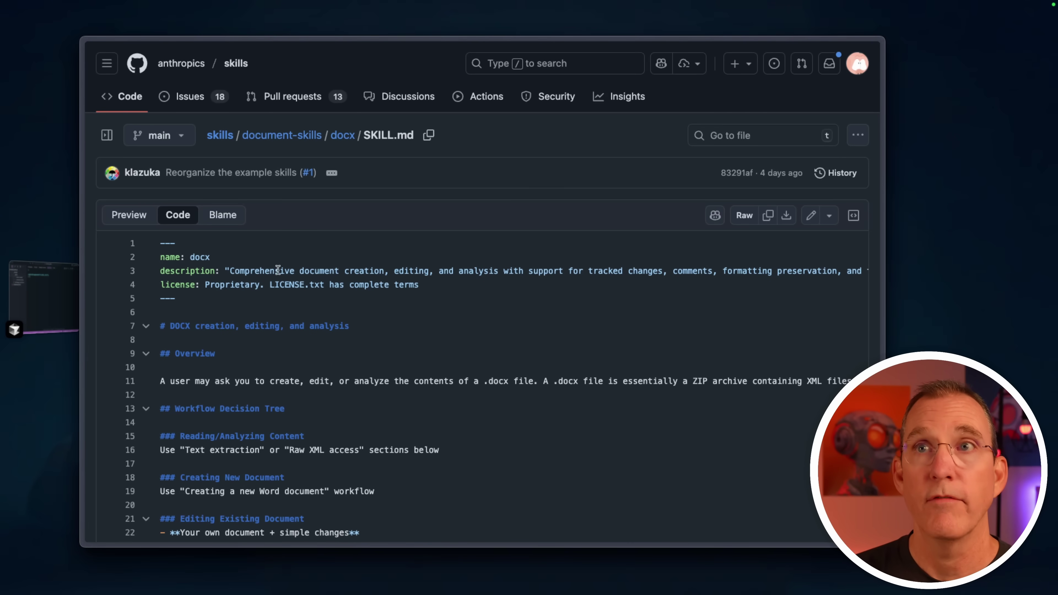
scroll(288, 273, right, 15)
scroll(290, 273, right, 10)
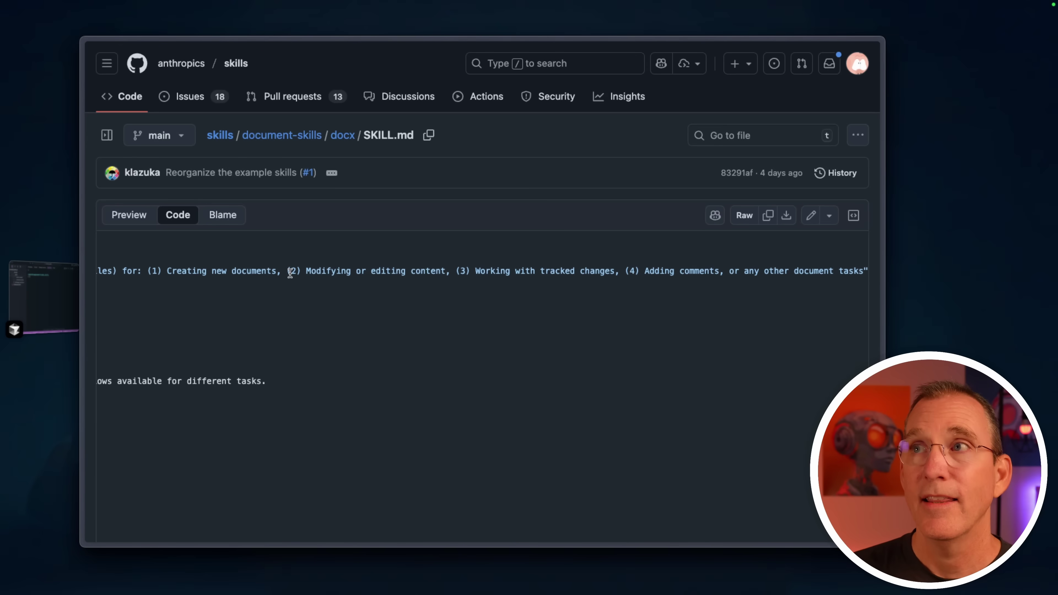
scroll(290, 273, left, 20)
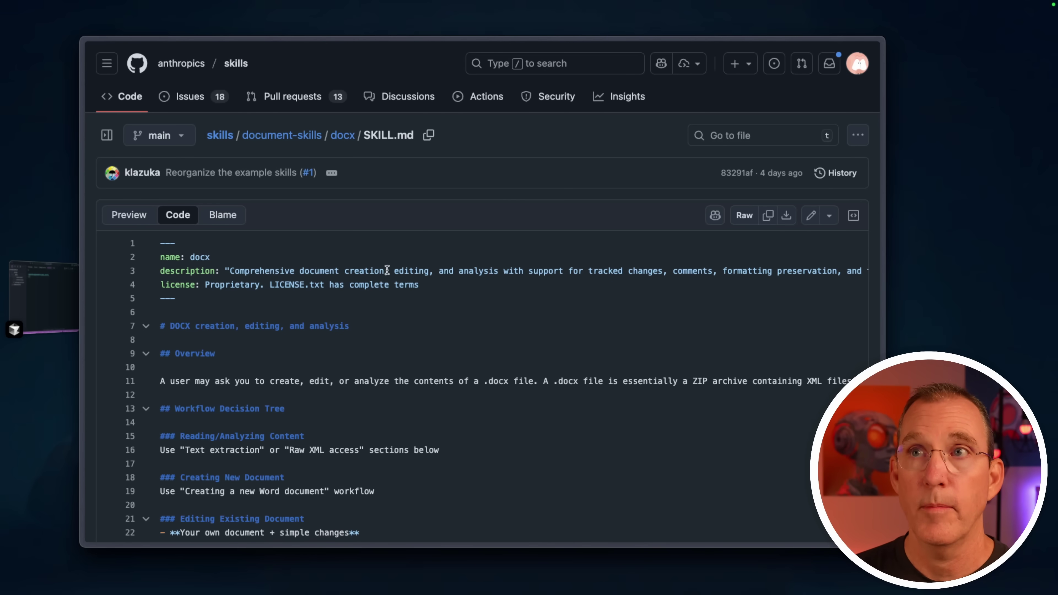
scroll(471, 276, right, 15)
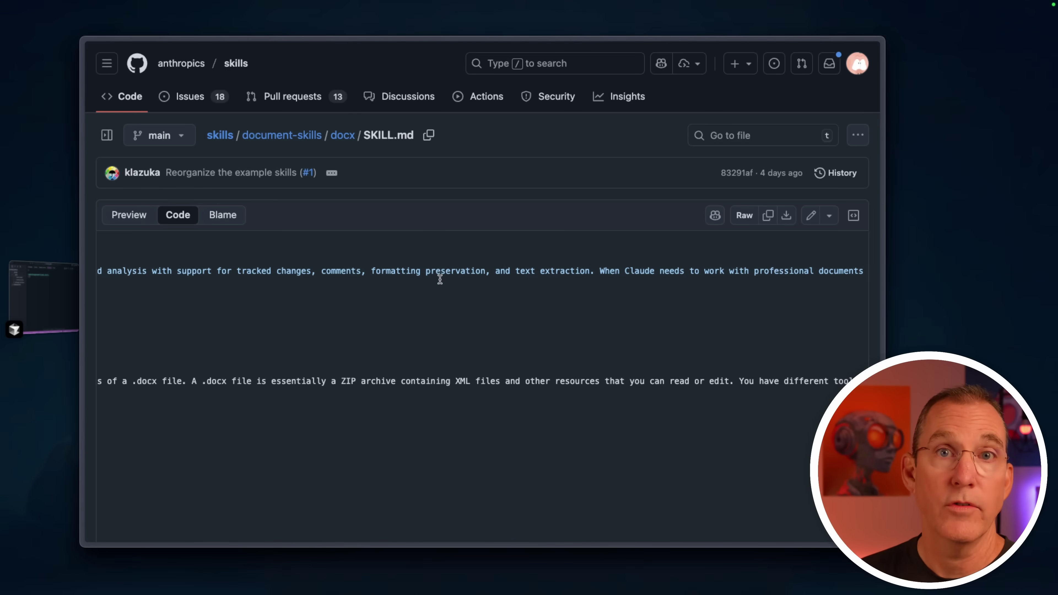
scroll(440, 279, left, 15)
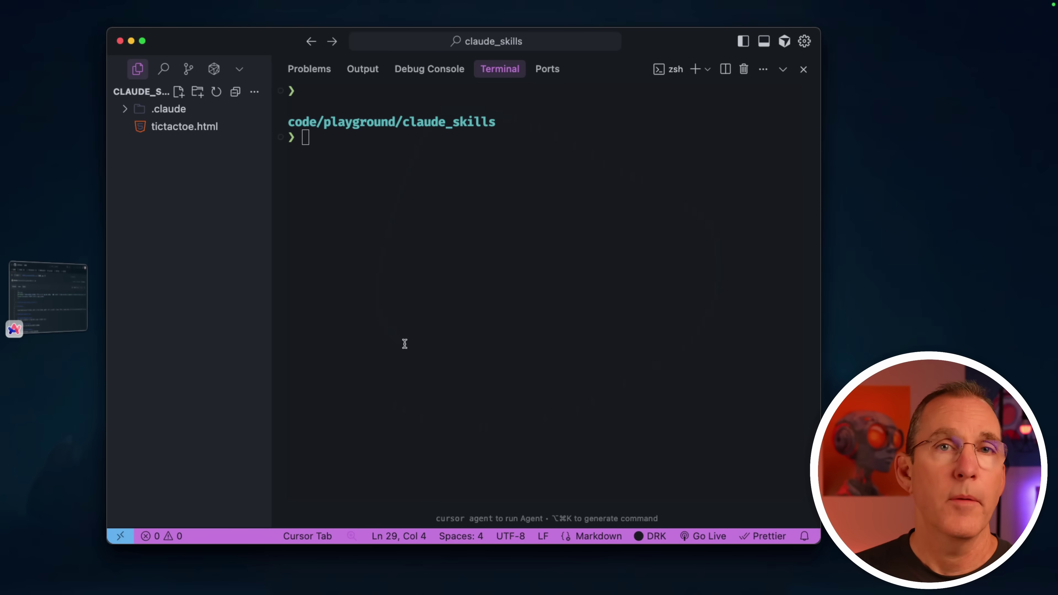
Step: Launch Claude Code in the claude_skills terminal with the 'claude' command
drag(160, 127, 354, 179)
text(claude)
key(Return)
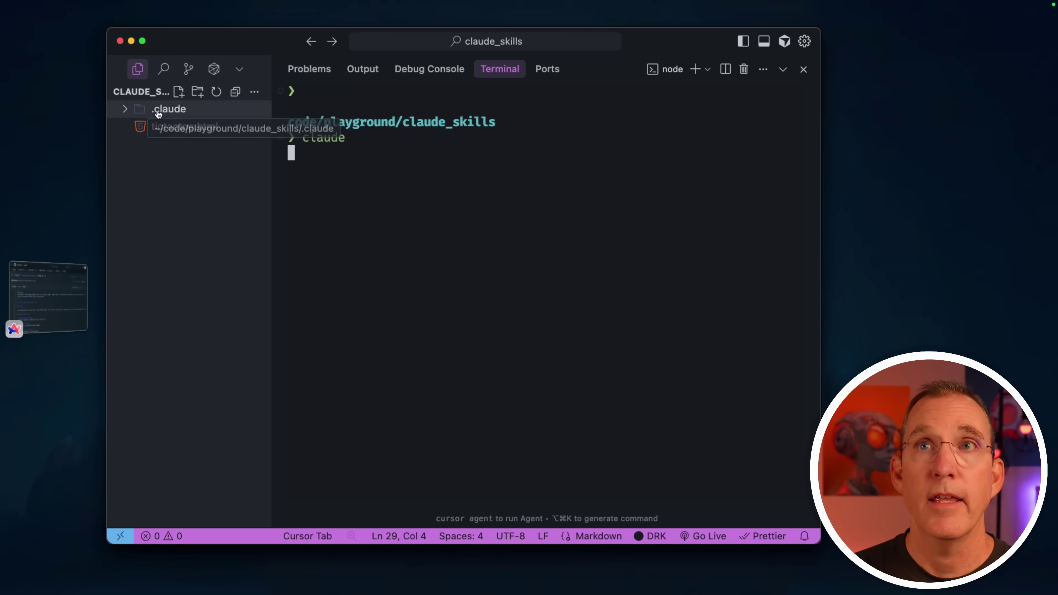
Step: Expand .claude/skills in the Explorer and open network-tester's SKILL.md
click(124, 110)
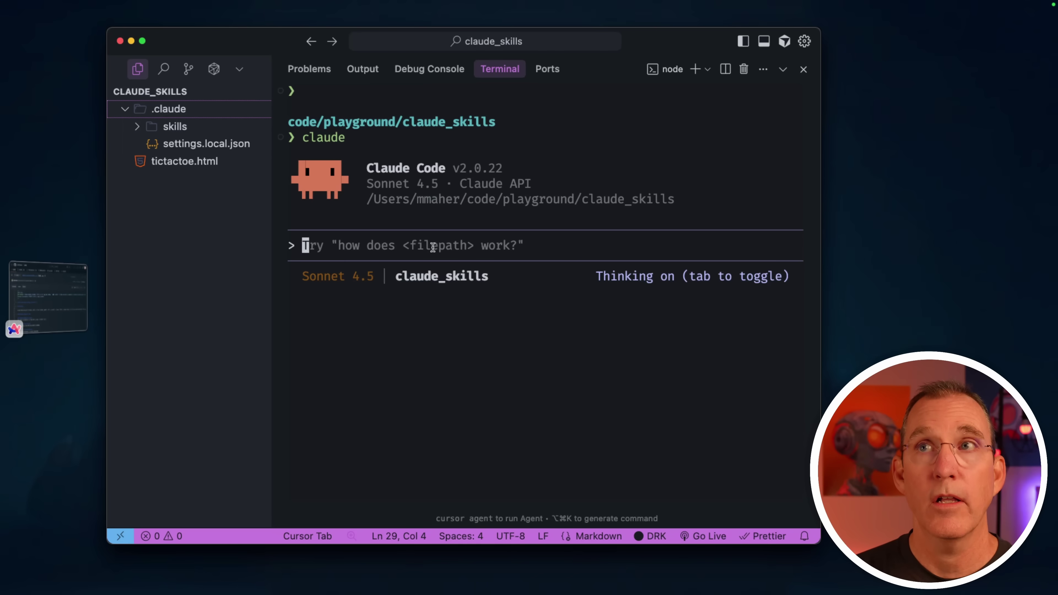
click(151, 126)
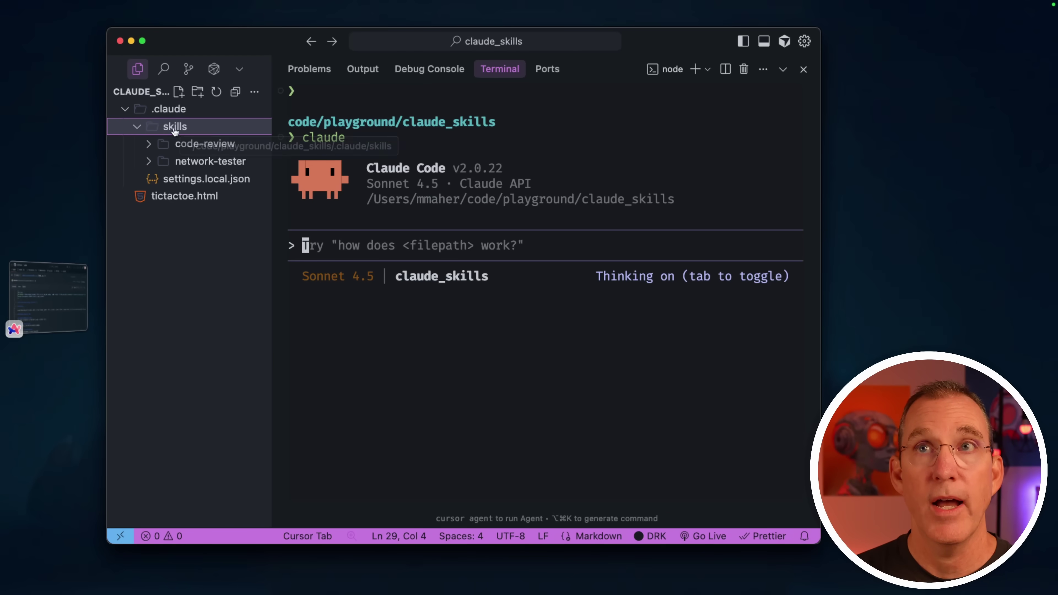
click(149, 145)
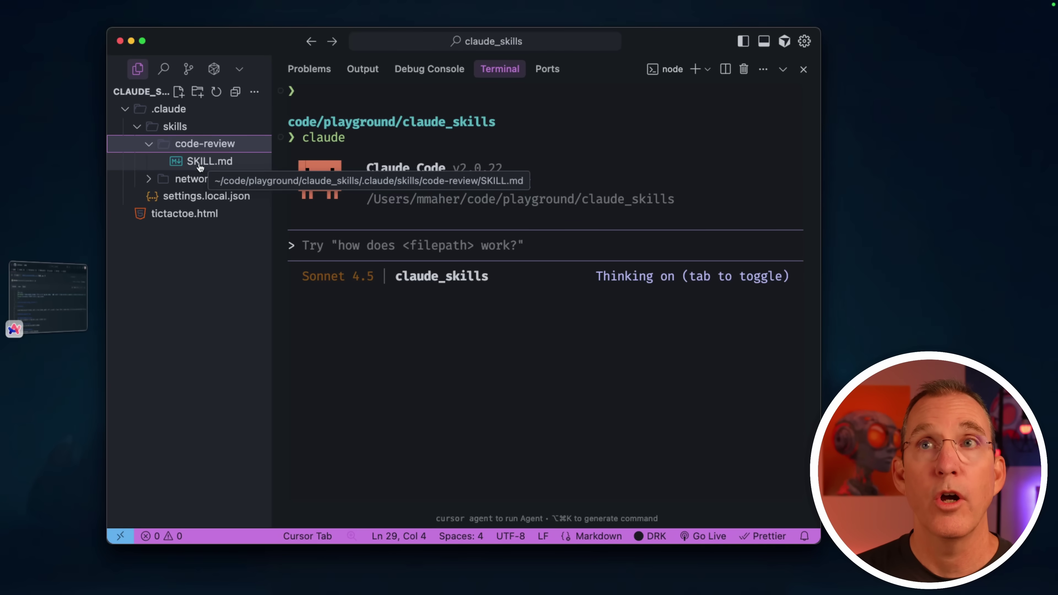
click(153, 179)
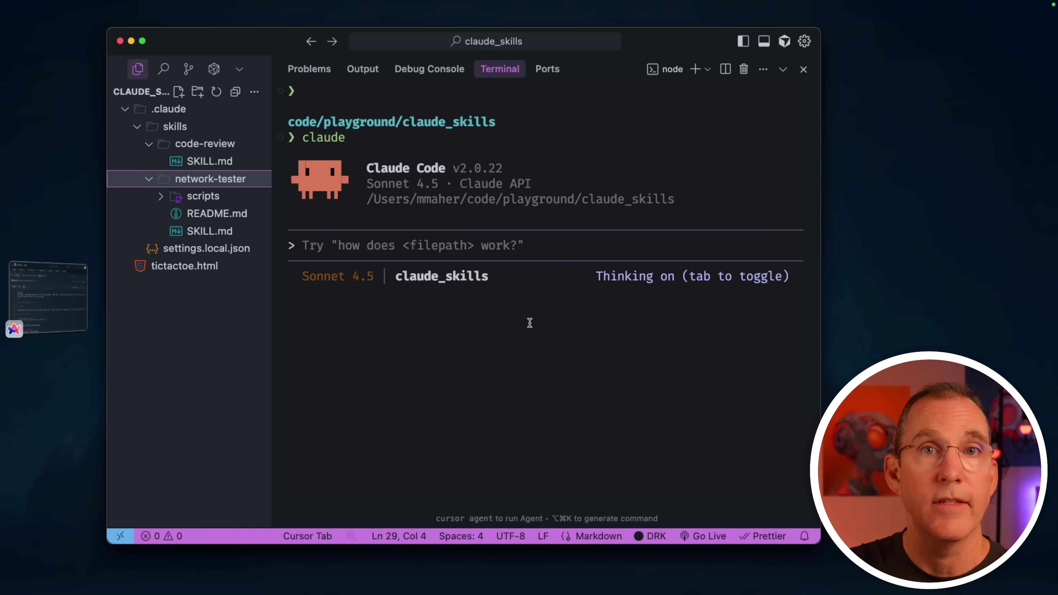
click(214, 231)
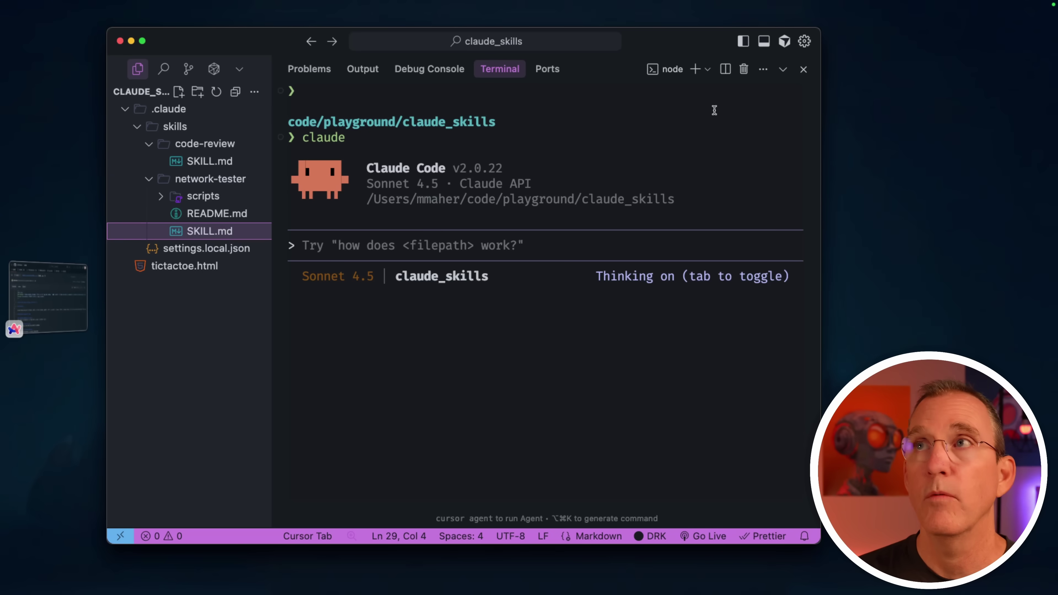
Step: Shrink the terminal, highlight the network-tester description, then maximize the terminal again
click(781, 78)
scroll(420, 224, up, 10)
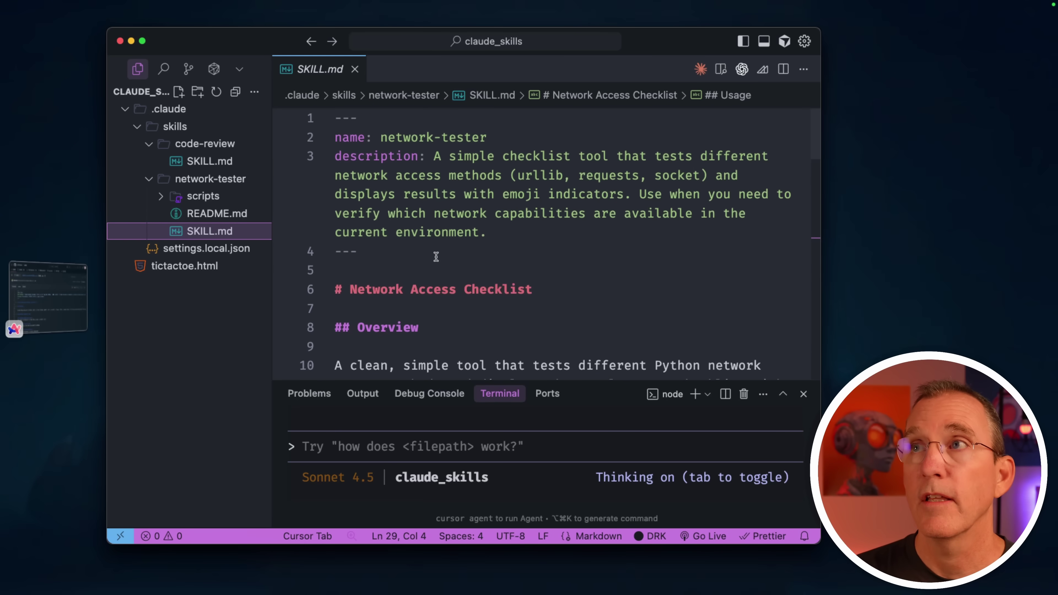
drag(434, 156, 496, 236)
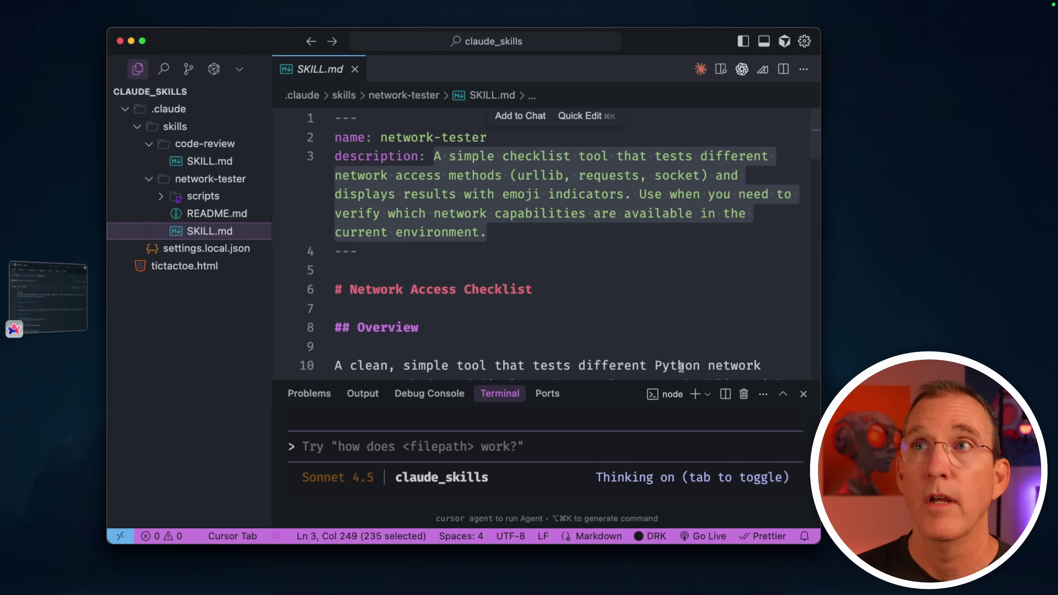
click(784, 395)
Step: Ask Claude Code to 'use the code review skill to run a code review' and approve the skill
click(359, 186)
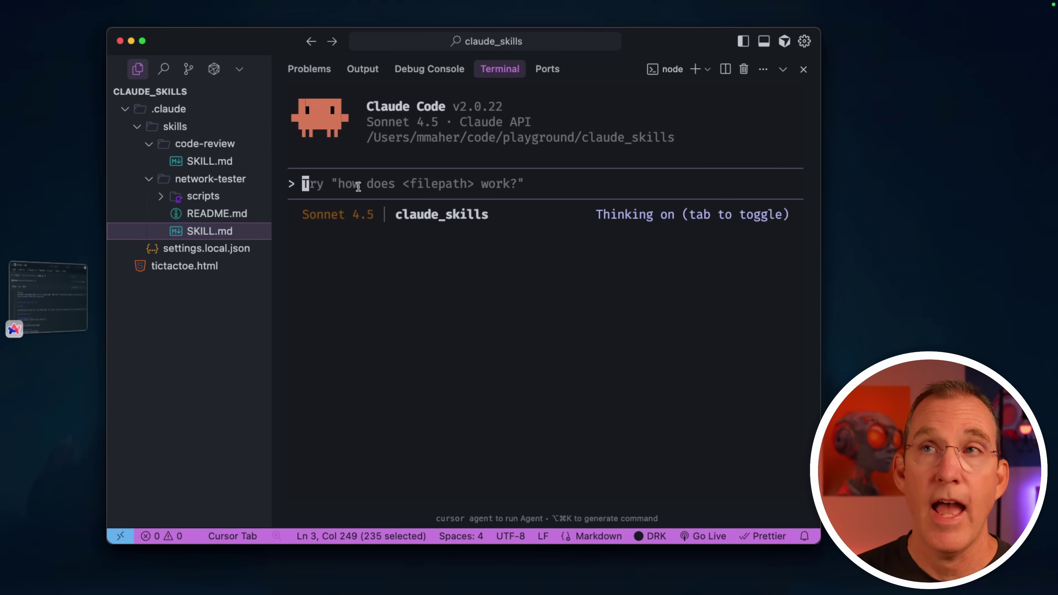
text(use the code review skill to run a code review)
key(Return)
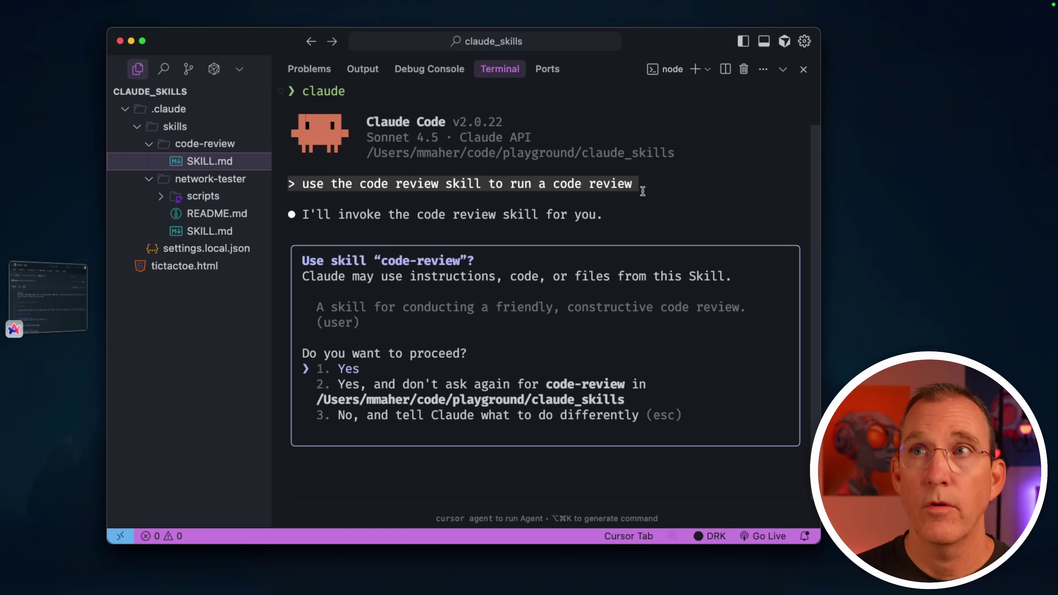
click(149, 179)
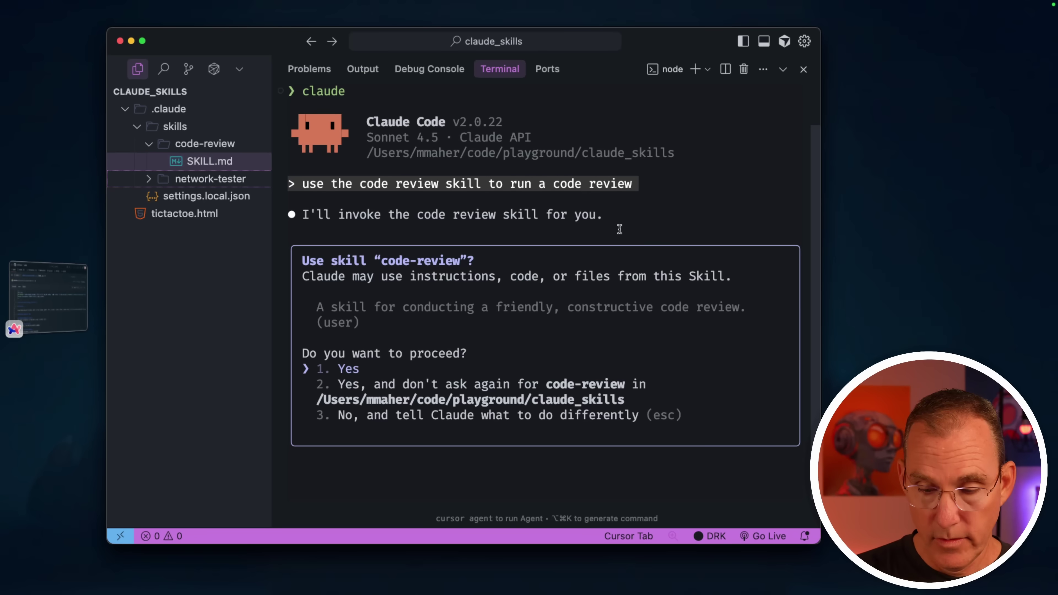
key(Return)
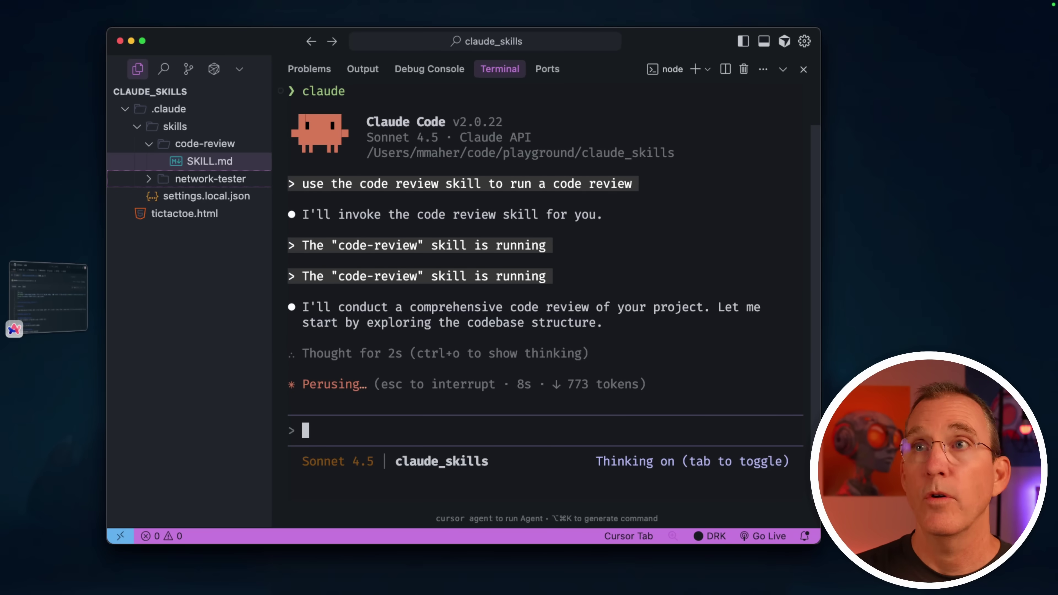
Step: Open code-review/SKILL.md, highlight its name and description, and scroll through the Review Process
click(196, 161)
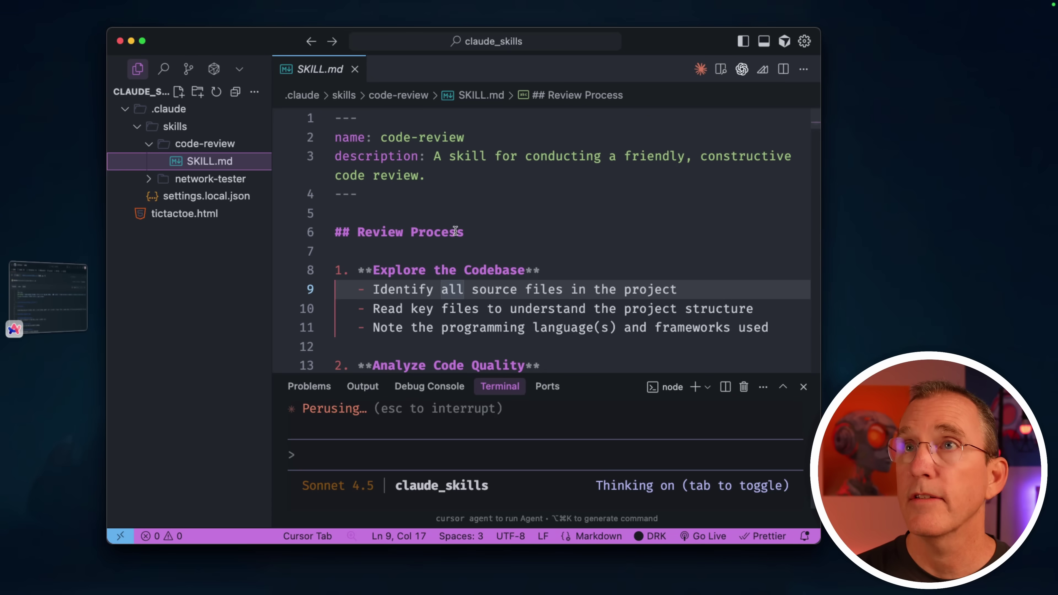
drag(426, 175, 336, 138)
click(503, 221)
scroll(503, 222, down, 10)
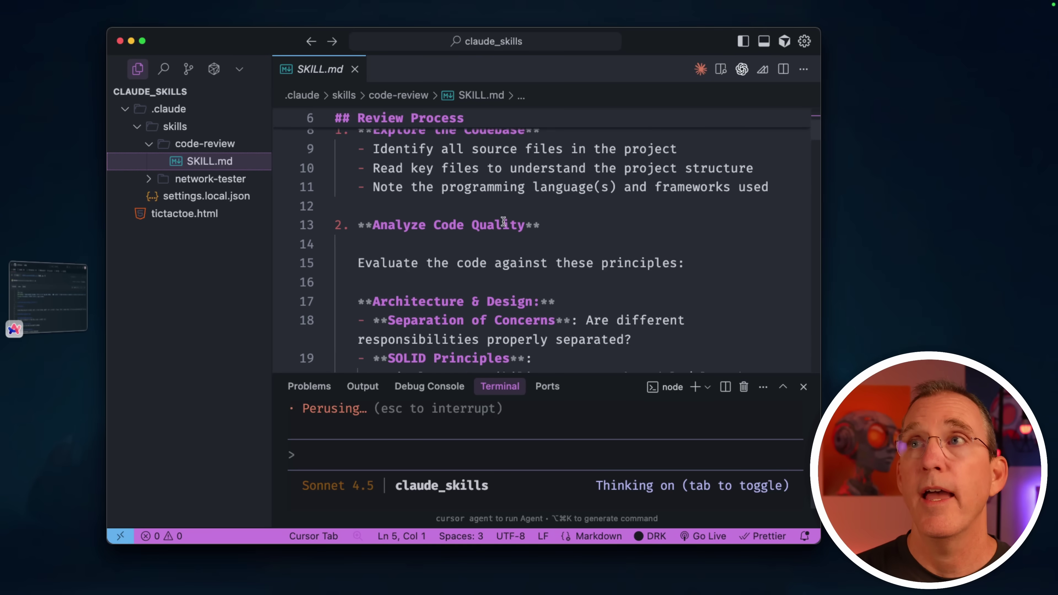
scroll(502, 221, down, 20)
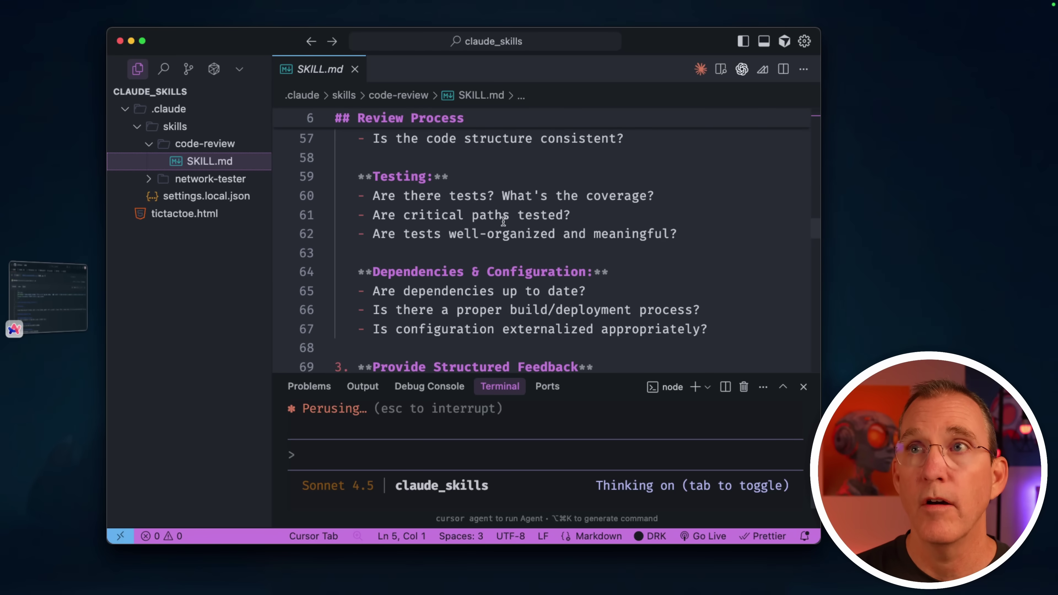
scroll(503, 221, down, 9)
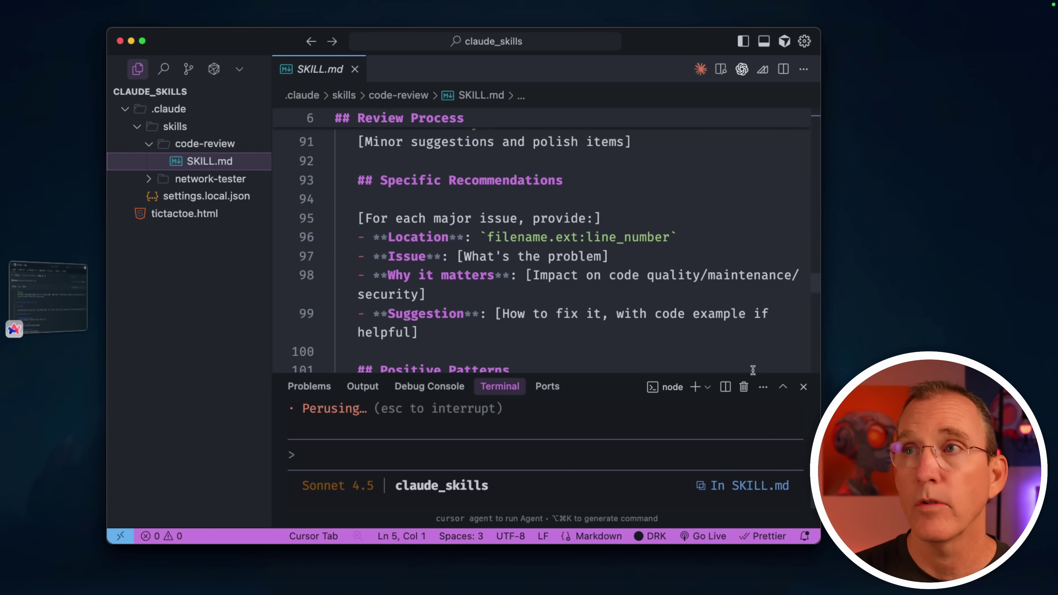
Step: Maximize the terminal and scroll up through the code review findings for tictactoe.html
click(783, 386)
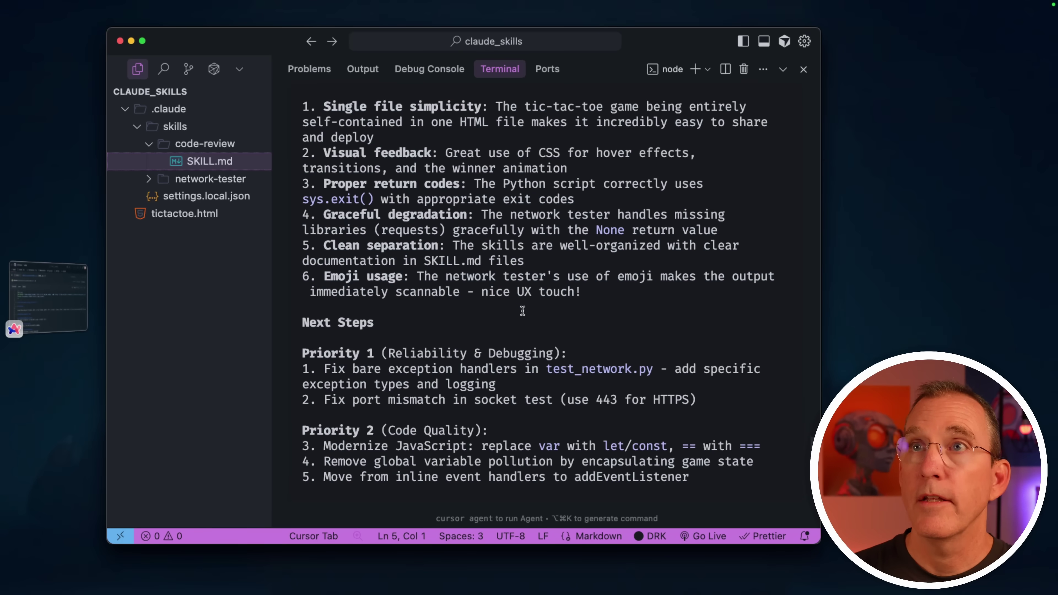
scroll(523, 310, up, 15)
scroll(522, 310, up, 15)
scroll(522, 311, up, 10)
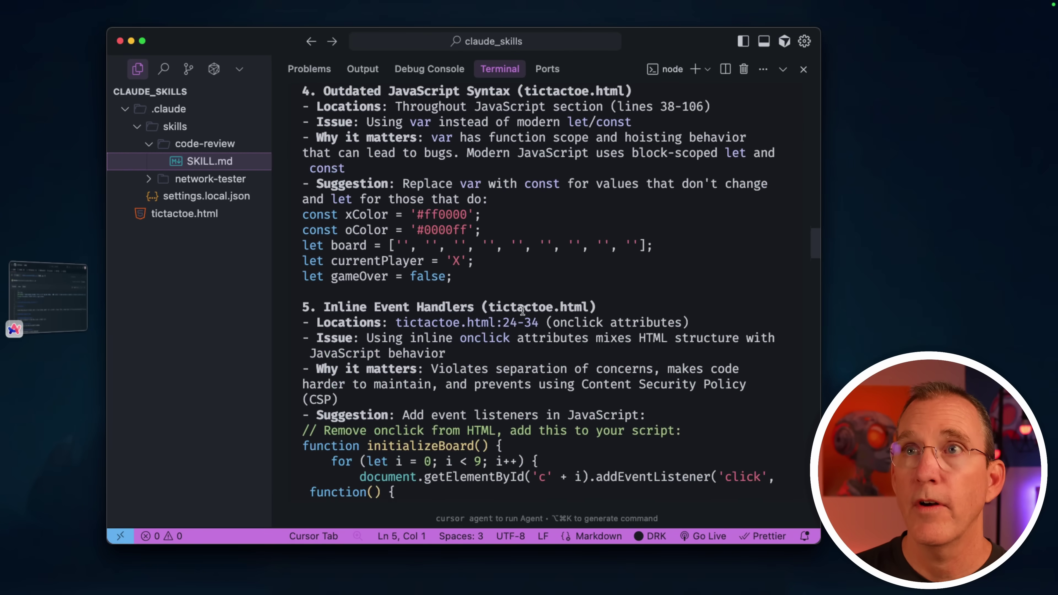
scroll(522, 311, up, 20)
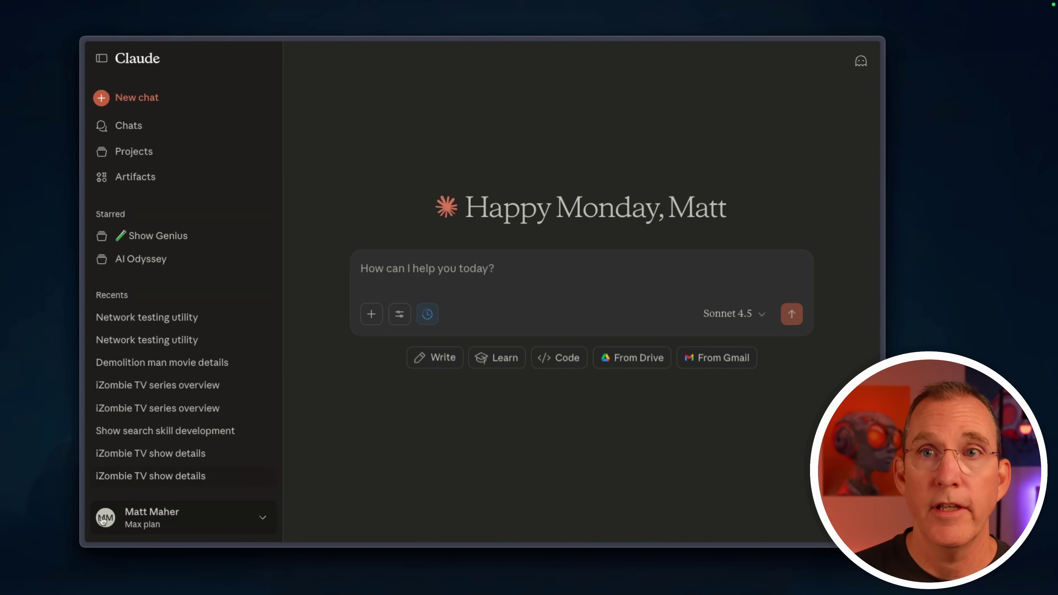
Step: Go to Settings > Capabilities through the account menu
click(150, 517)
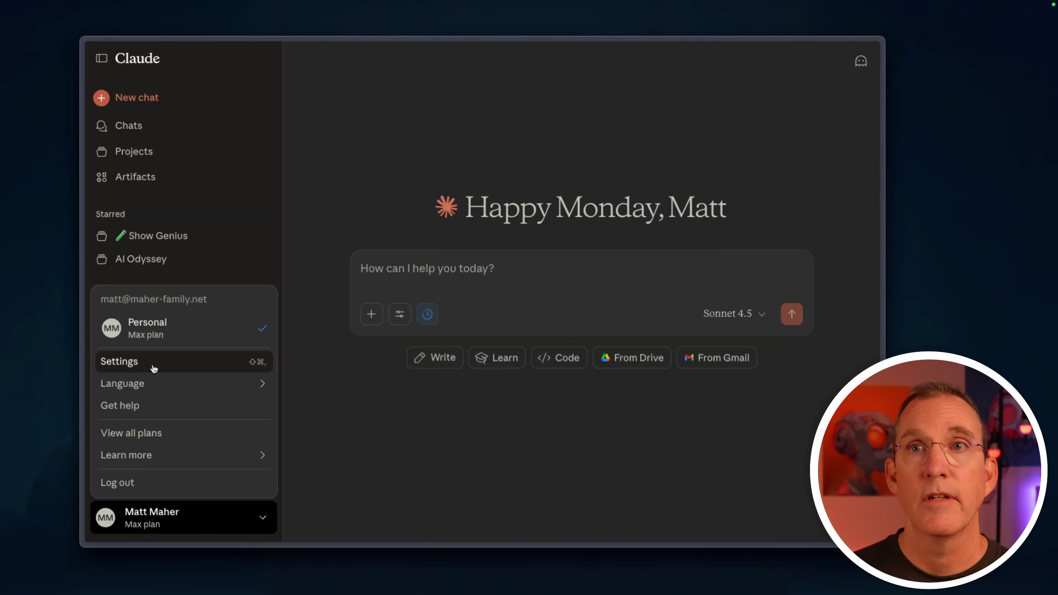
click(291, 354)
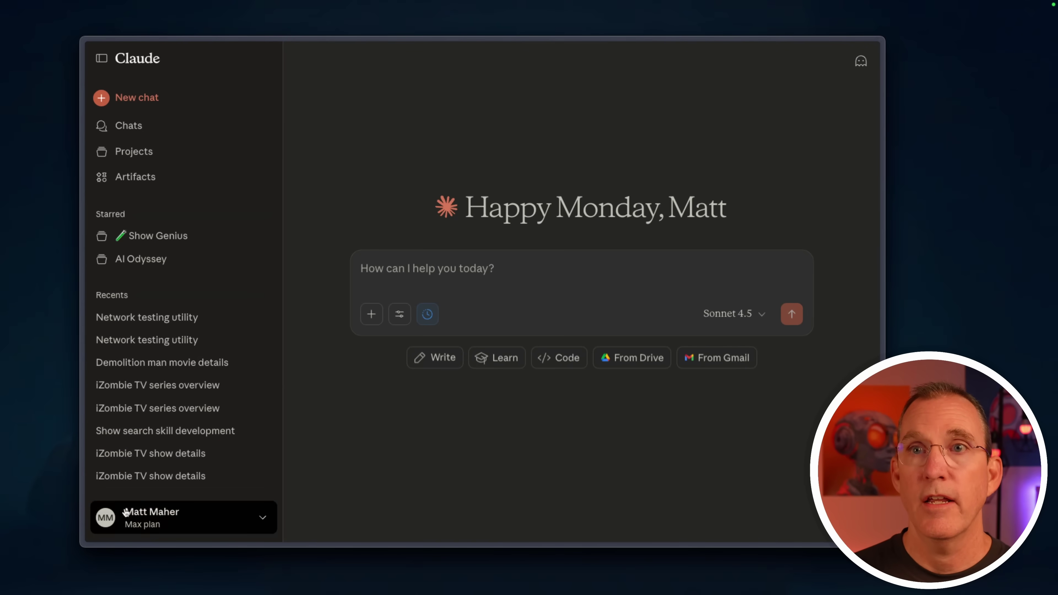
click(111, 513)
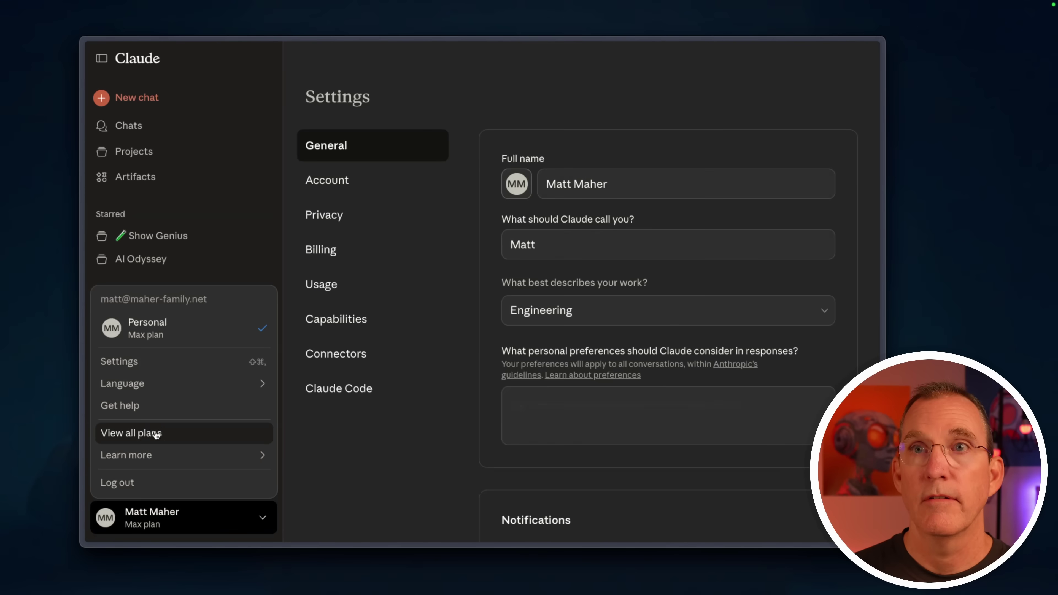
click(336, 354)
click(357, 321)
Step: Scroll through the Skills list of enabled custom skills, including the franchisee skill
scroll(706, 326, down, 10)
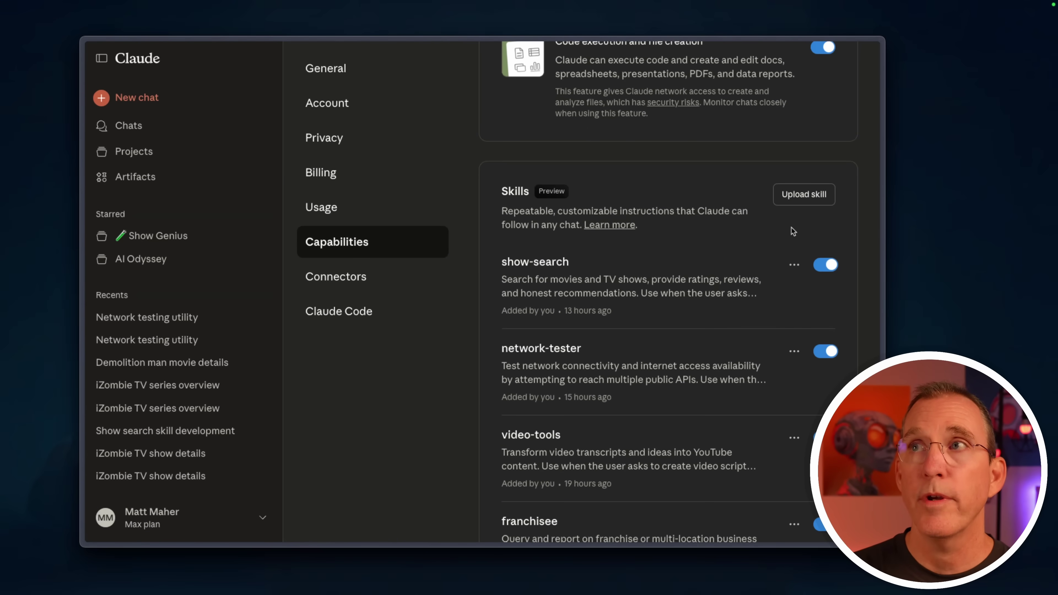
scroll(745, 271, down, 15)
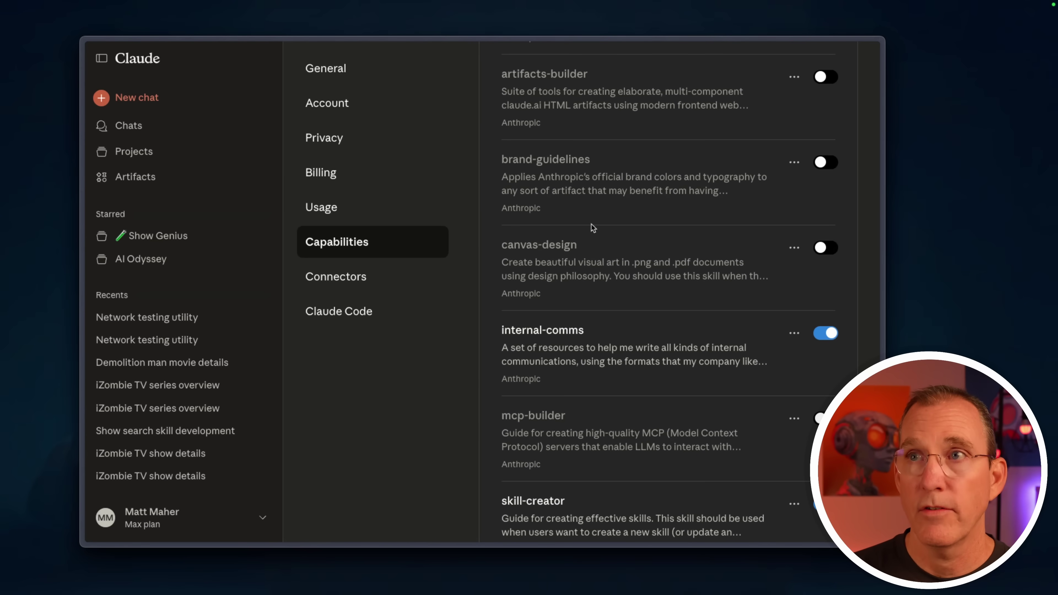
scroll(593, 228, up, 10)
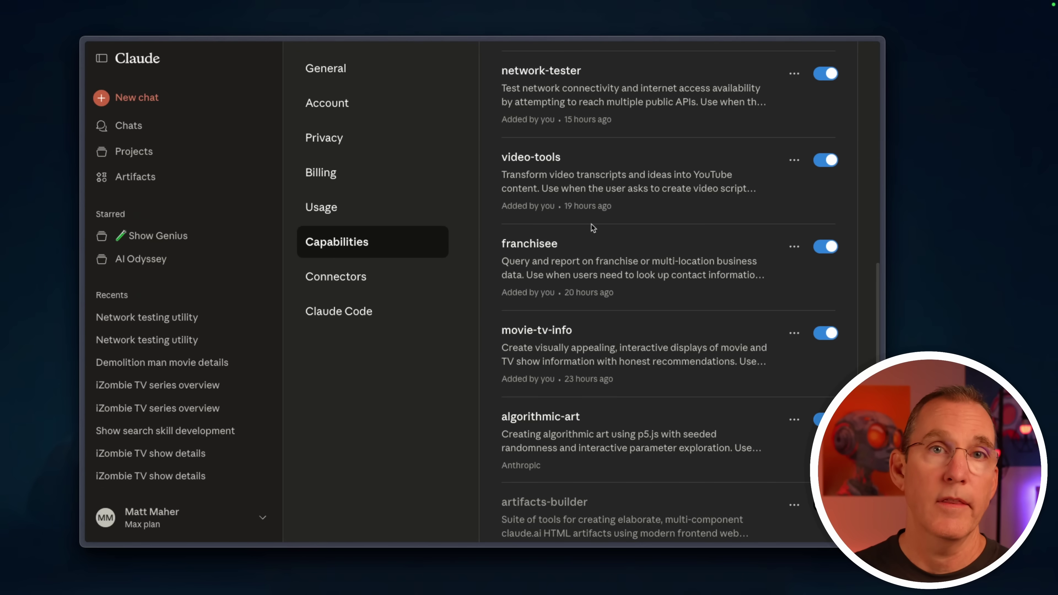
scroll(593, 227, up, 3)
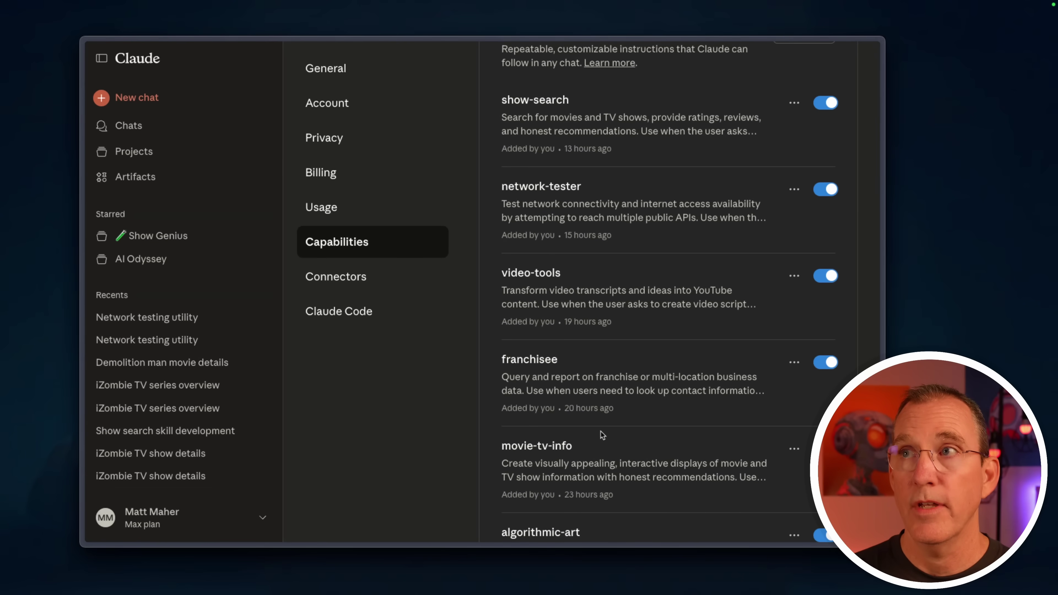
scroll(600, 435, up, 8)
scroll(601, 435, down, 7)
scroll(601, 435, down, 3)
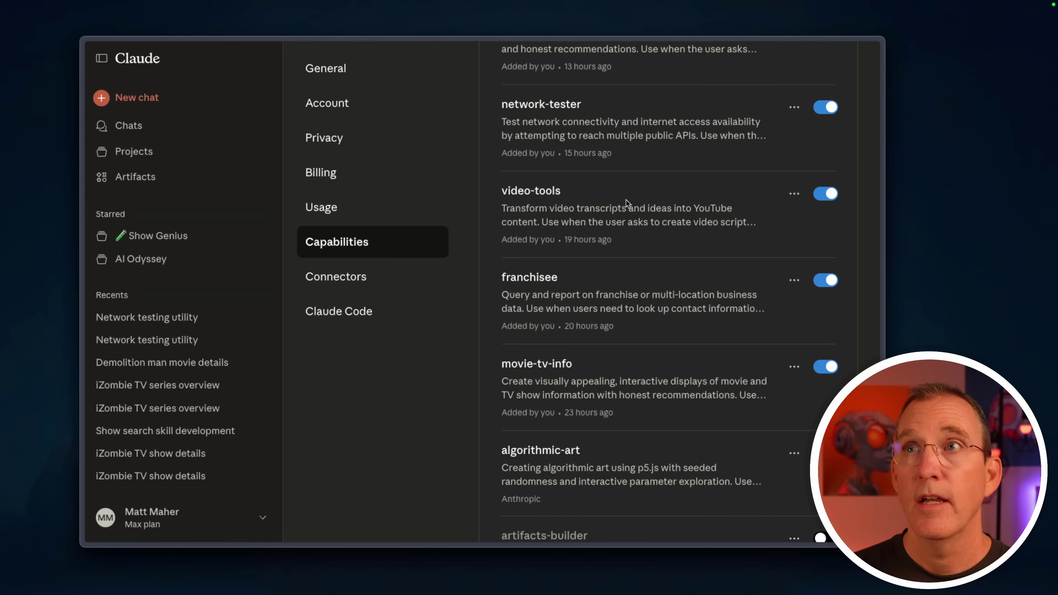
scroll(636, 381, up, 1)
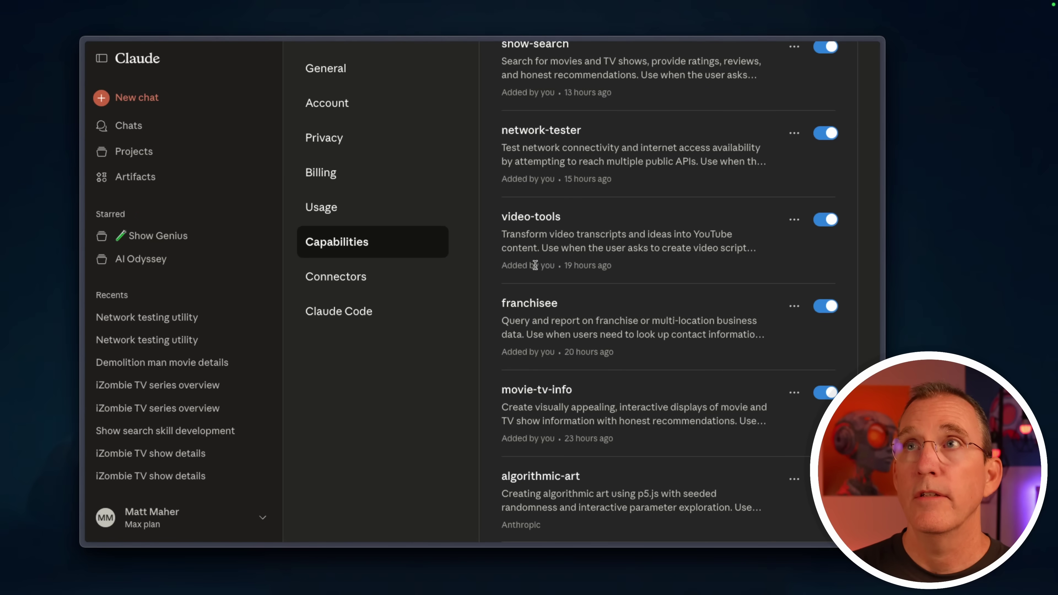
scroll(539, 332, up, 3)
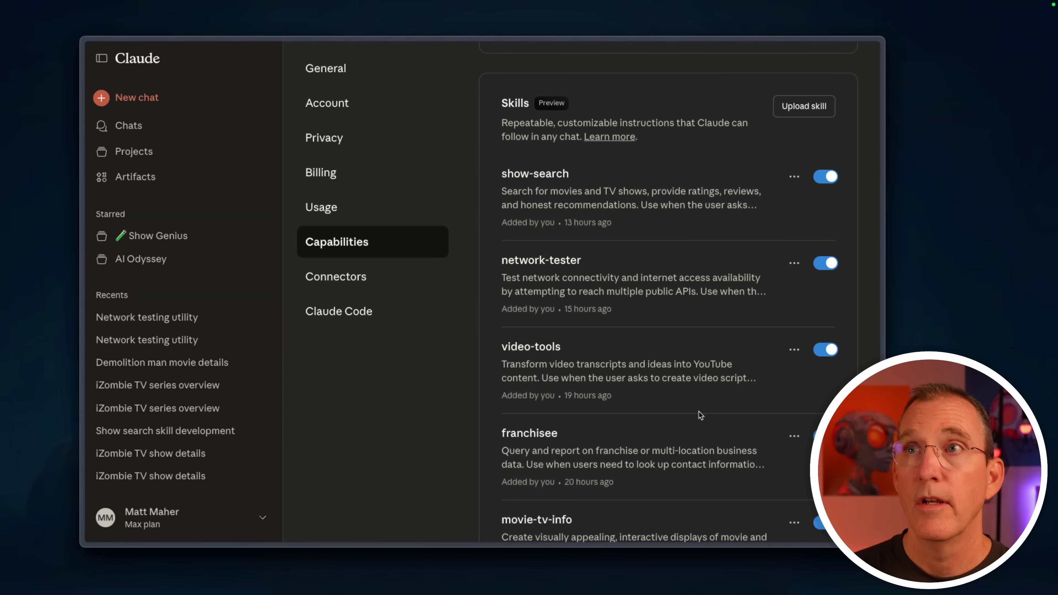
click(145, 100)
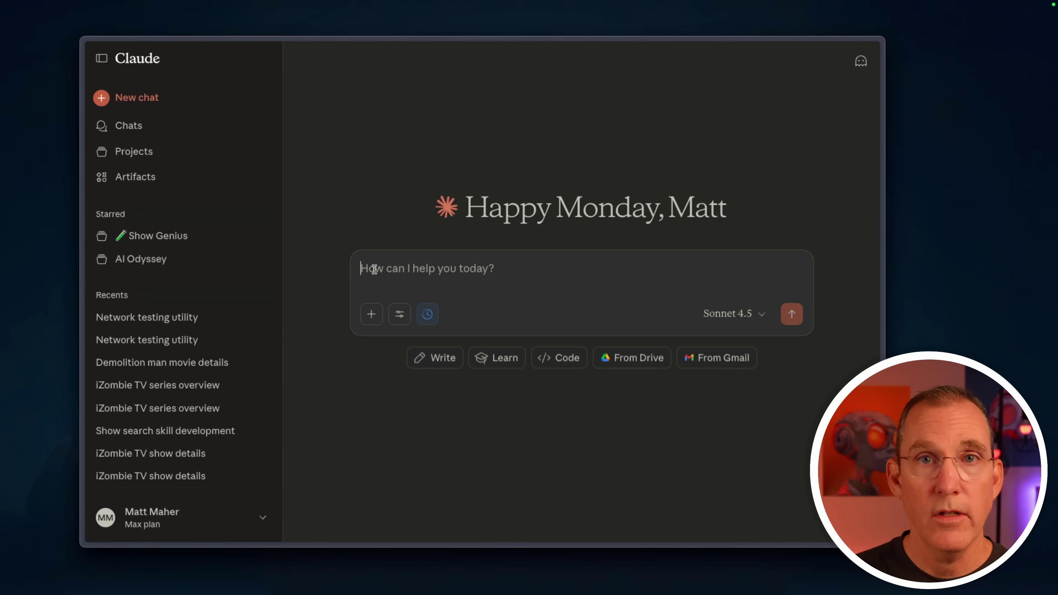
click(175, 517)
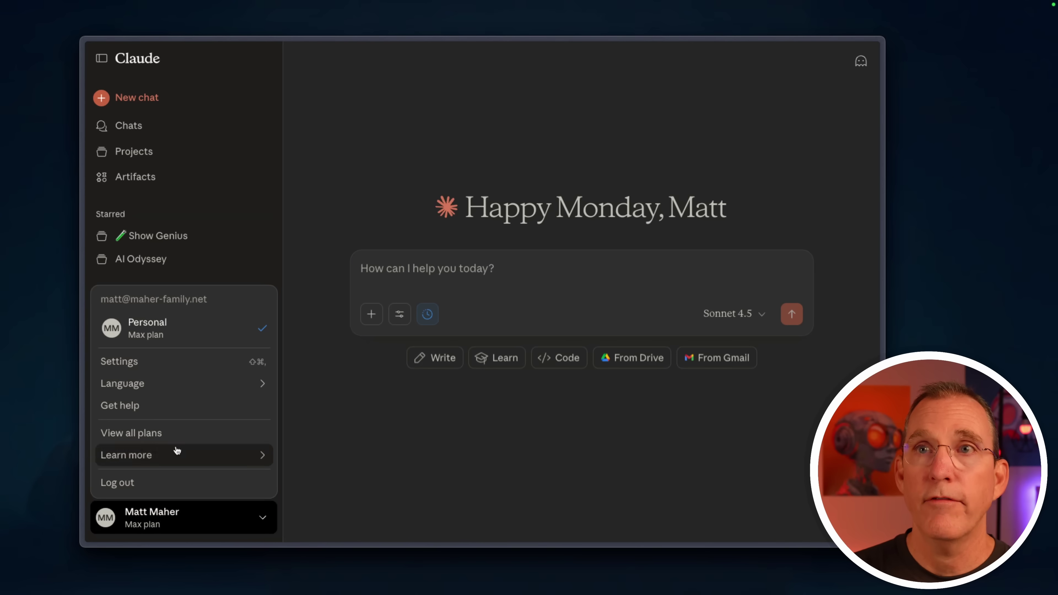
click(188, 374)
click(362, 323)
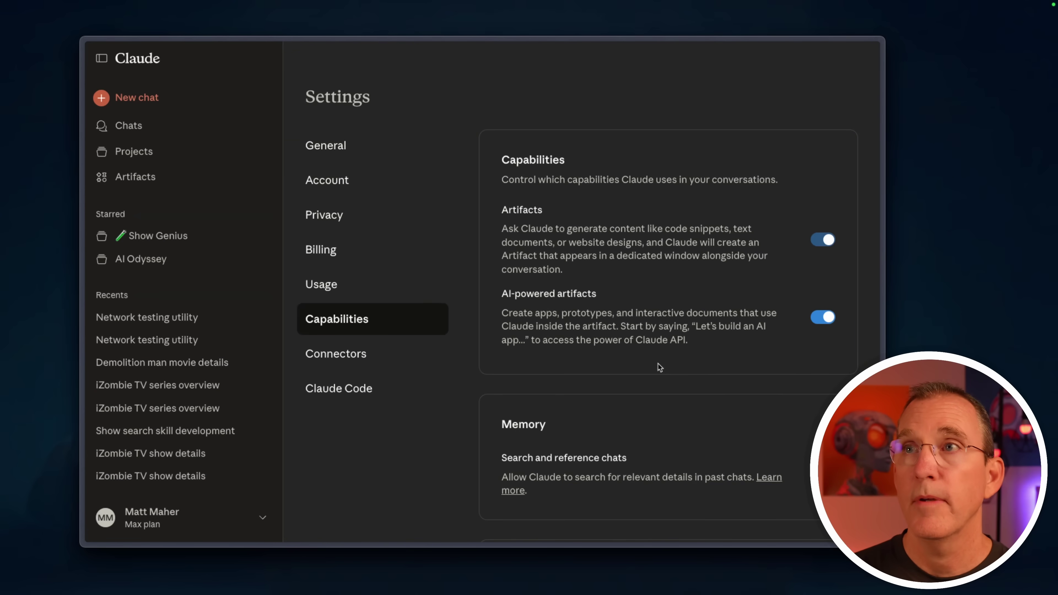
scroll(661, 373, down, 10)
scroll(664, 377, down, 10)
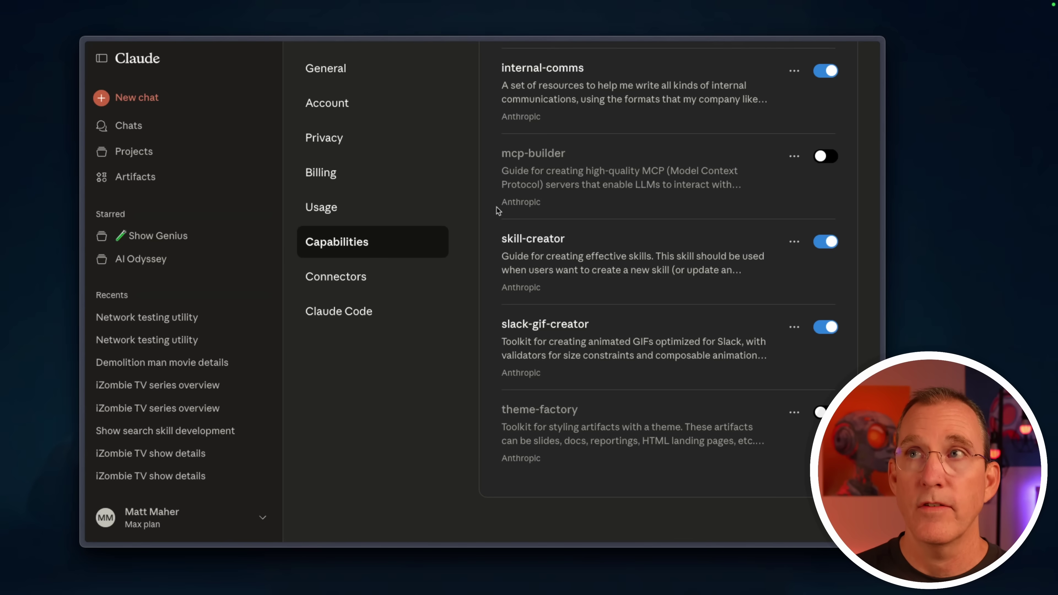
scroll(653, 348, up, 15)
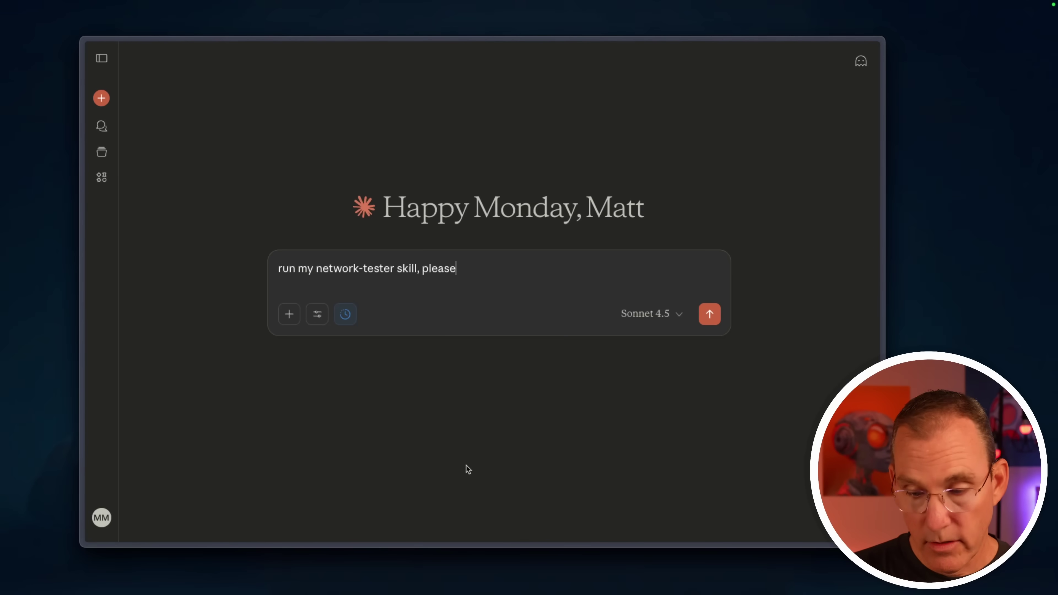
Step: Send 'run my network-tester skill, please' from the new-chat prompt box
key(Return)
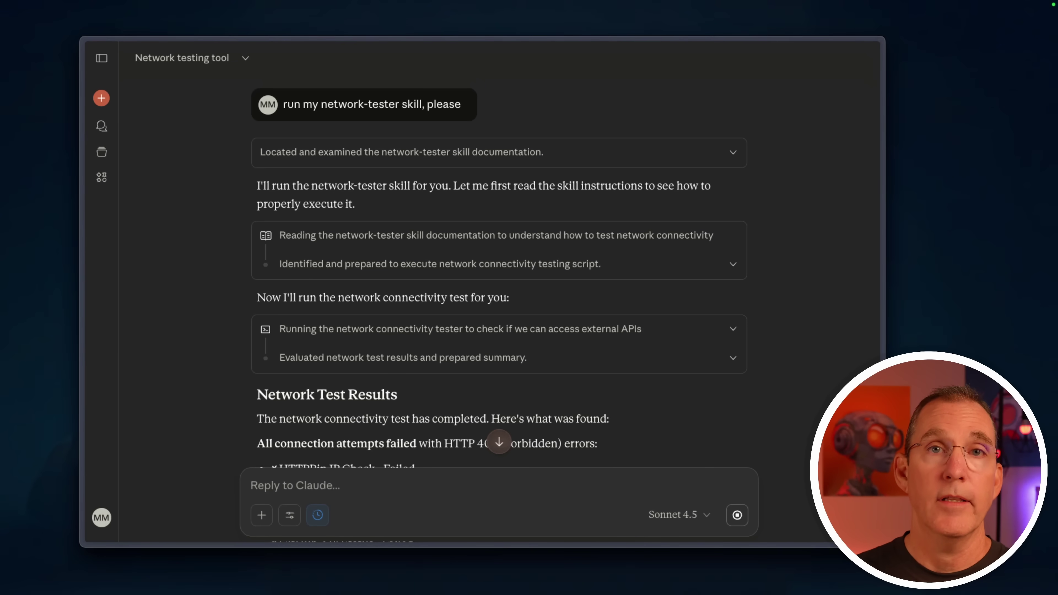
Step: Scroll through Claude's failed Network Test Results reply
scroll(338, 363, down, 5)
scroll(337, 362, down, 2)
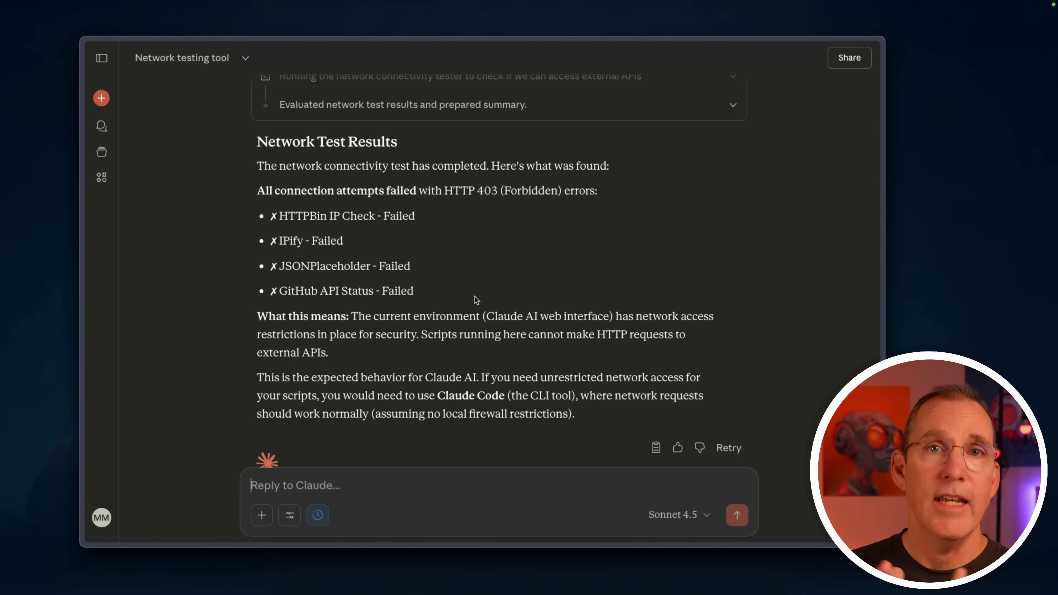
scroll(476, 300, down, 1)
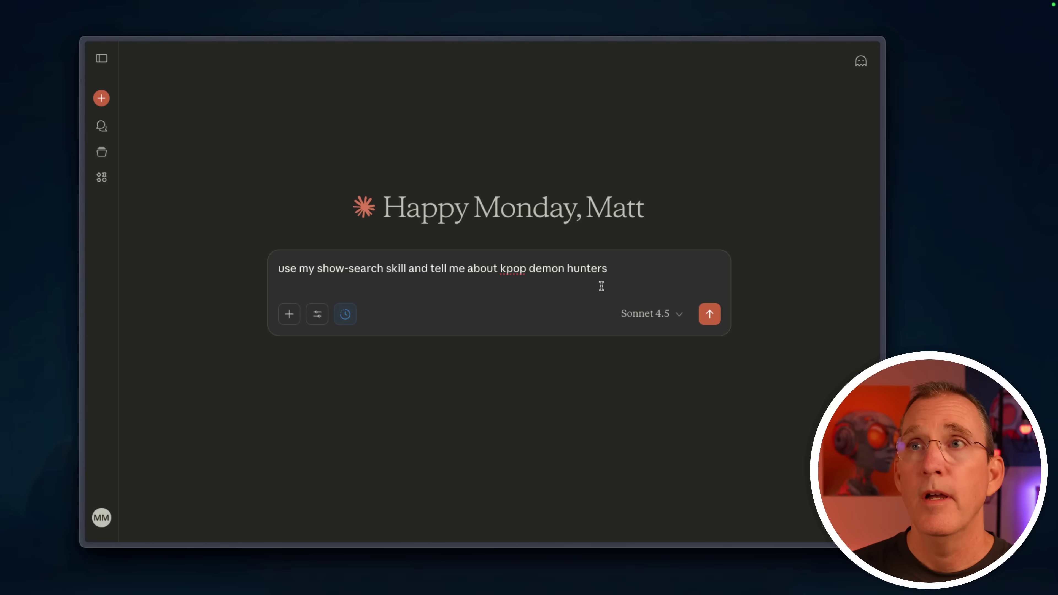
Step: Send the 'use my show-search skill and tell me about kpop demon hunters' request
key(Return)
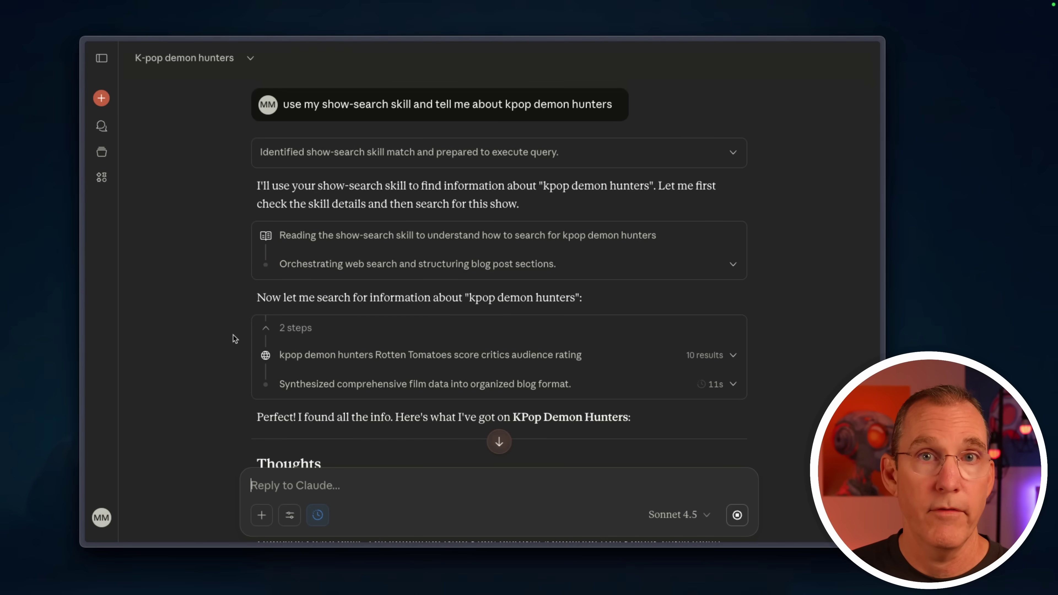
scroll(235, 339, down, 5)
scroll(234, 338, down, 4)
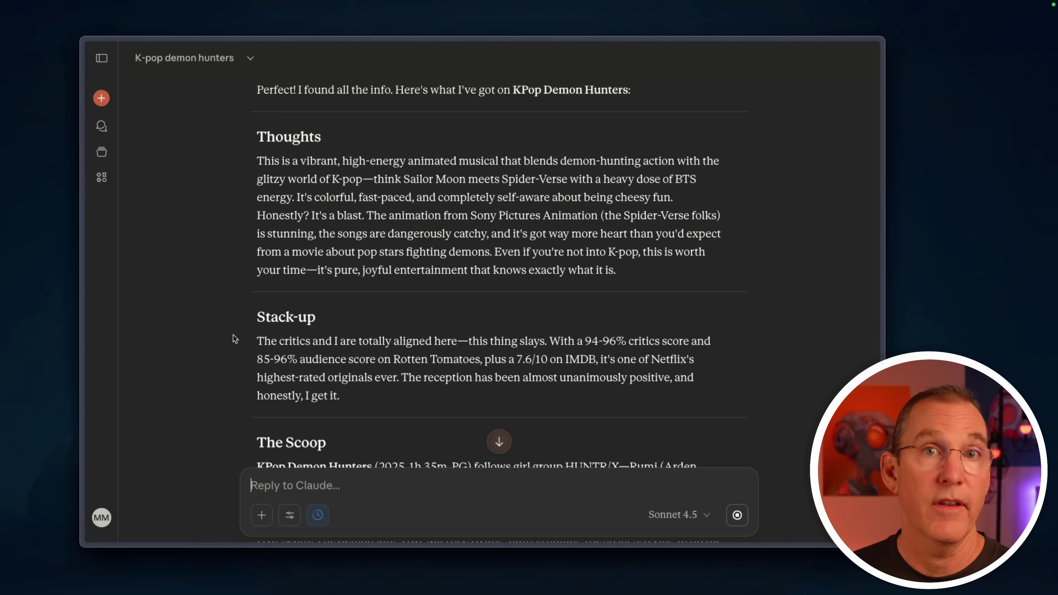
scroll(234, 338, down, 15)
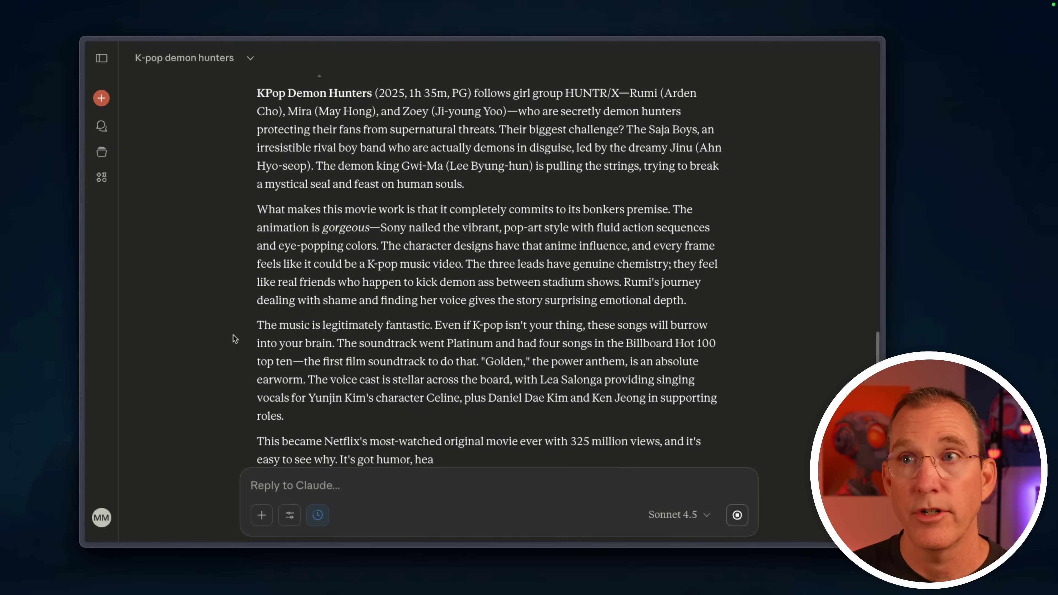
scroll(235, 339, up, 10)
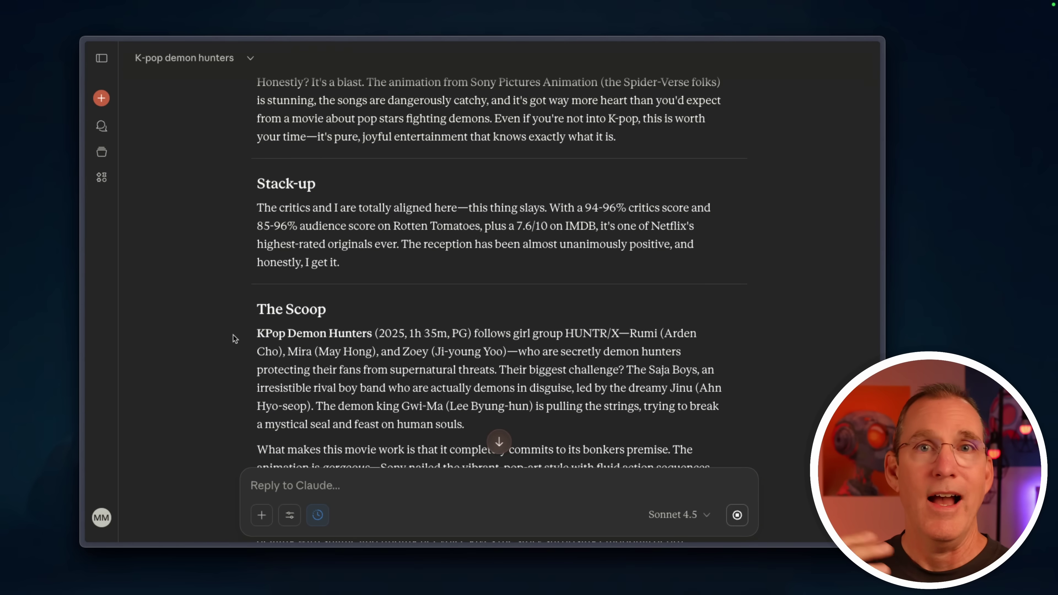
scroll(234, 338, down, 3)
scroll(235, 339, up, 3)
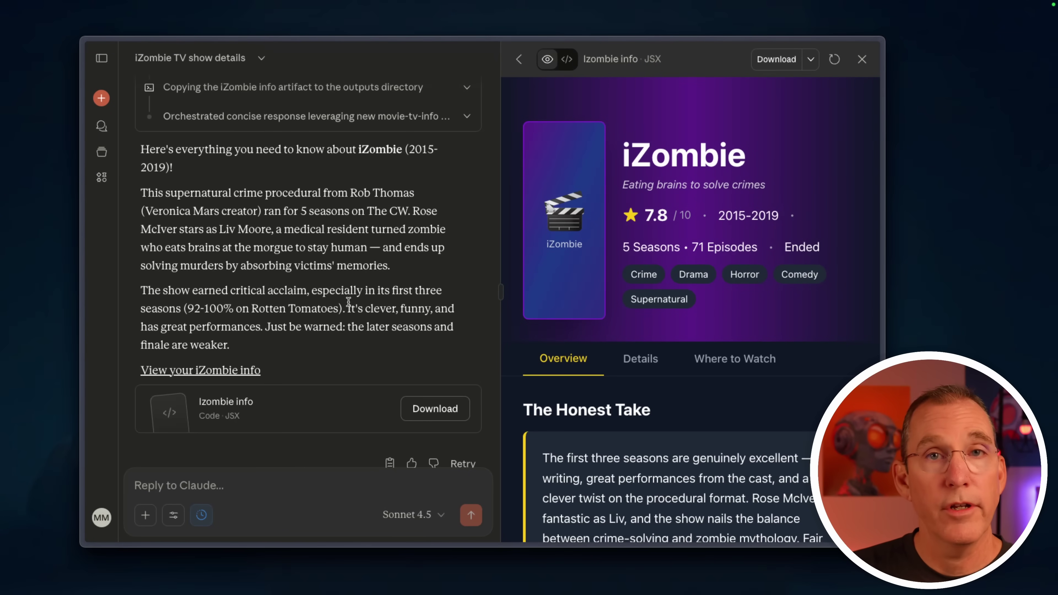
Step: Browse the iZombie cast, where-to-watch and overview views, widening the info panel
click(646, 364)
click(720, 361)
click(583, 357)
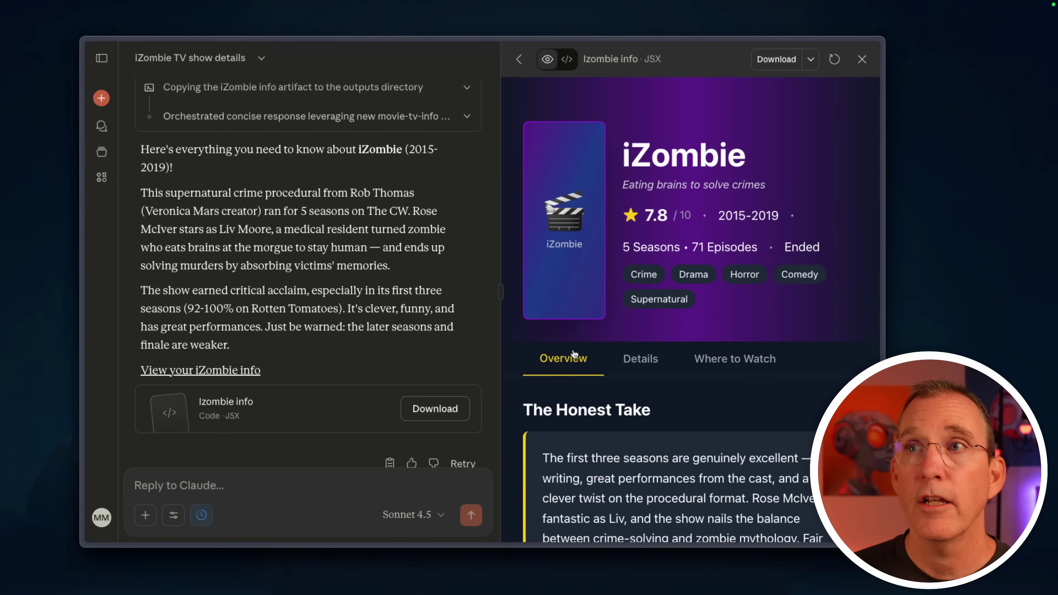
click(641, 358)
drag(501, 292, 410, 292)
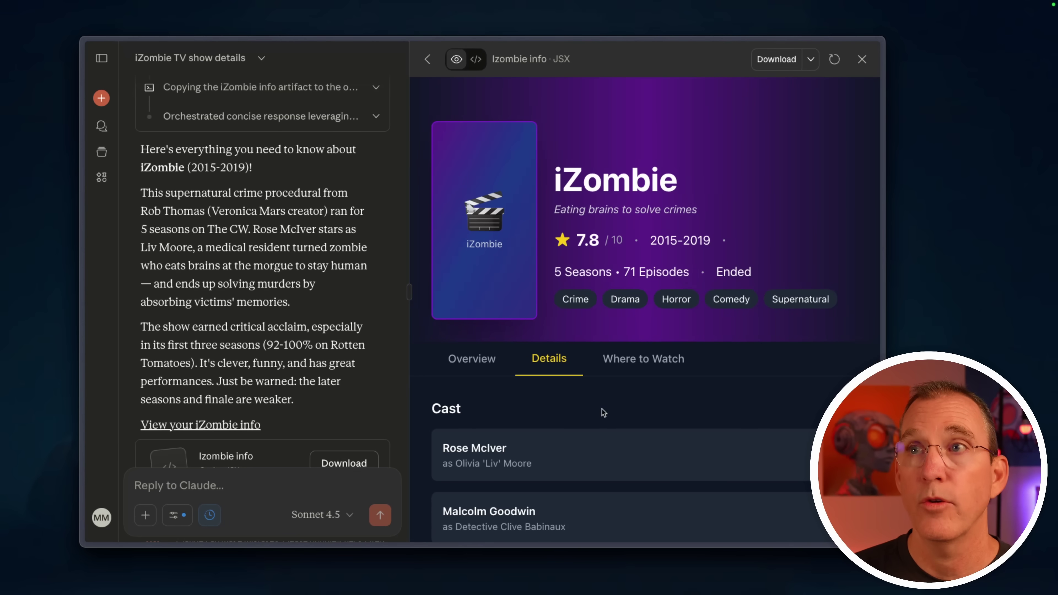
click(485, 361)
scroll(599, 410, down, 5)
scroll(598, 409, up, 5)
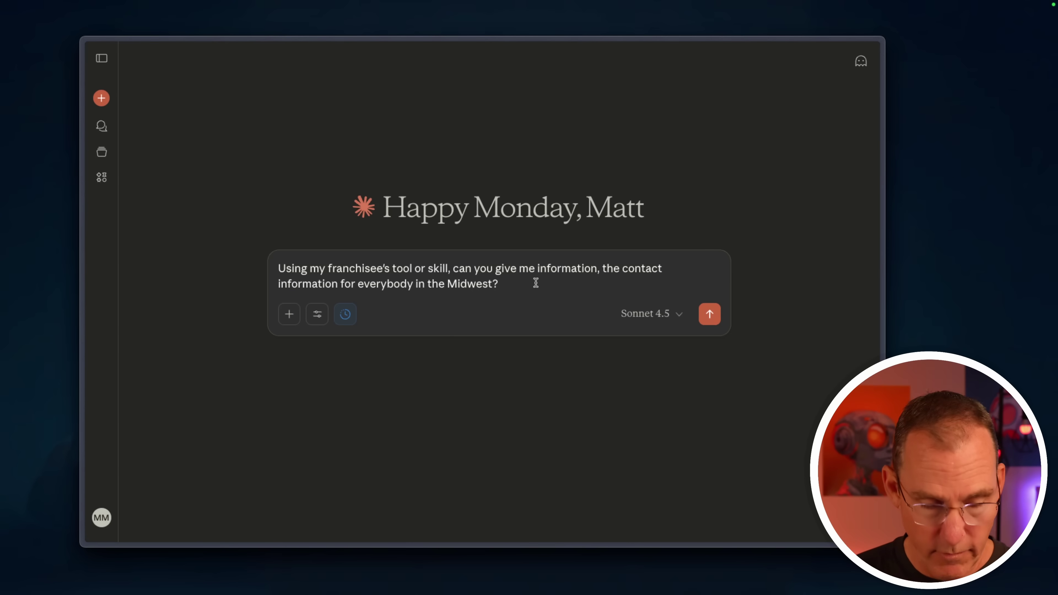
Step: Attach mcdonalds_franchises.xlsx from Trickster's flagged files and start editing the prompt
key(ctrl+alt+t)
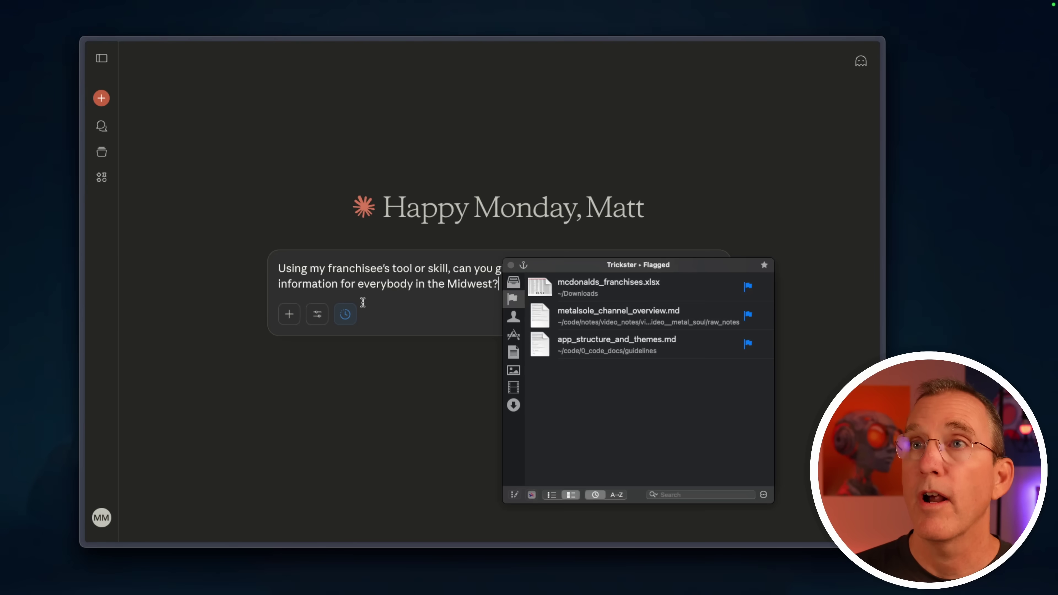
click(554, 287)
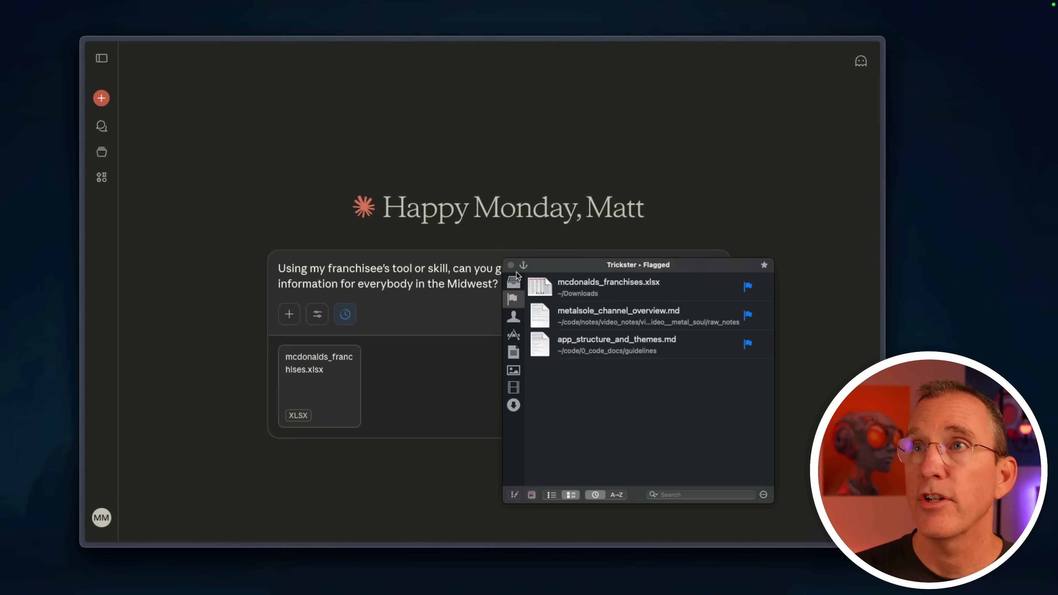
click(511, 265)
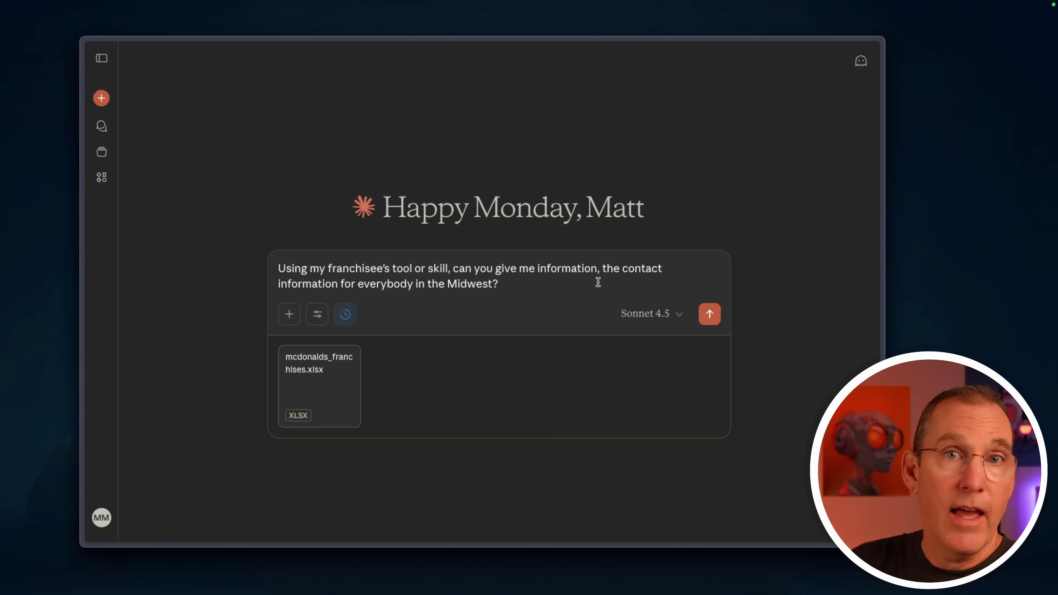
click(709, 314)
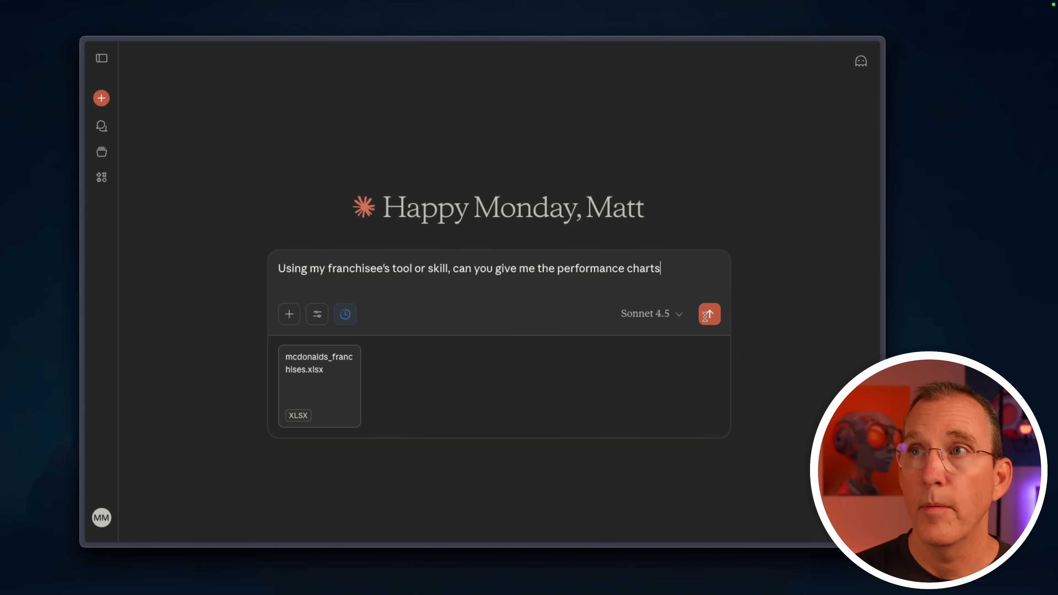
Step: Send the performance charts request and open the Top 10 Franchises by Annual Revenue chart
click(709, 314)
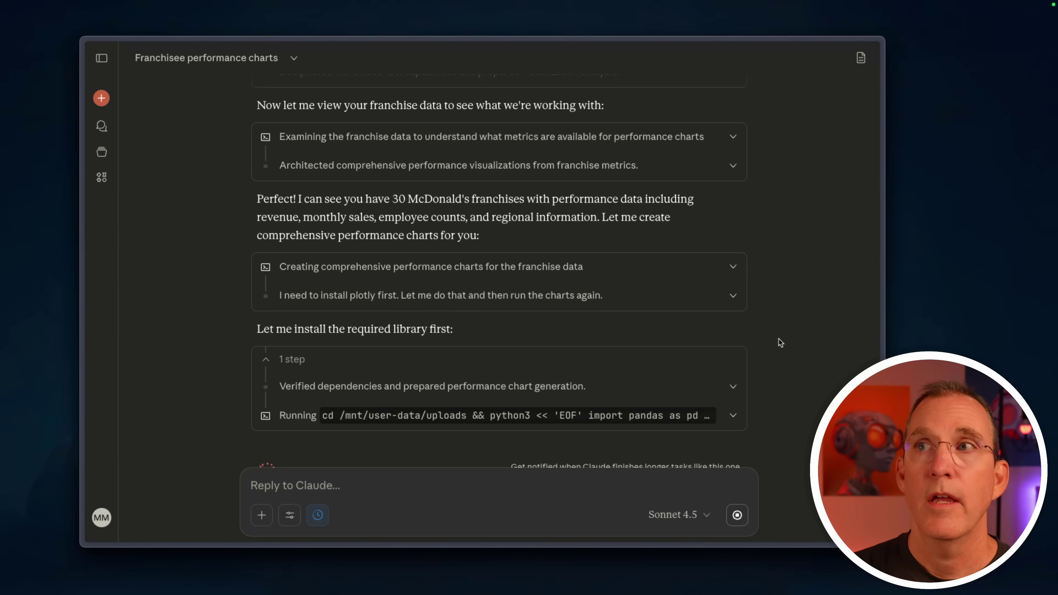
scroll(780, 342, down, 2)
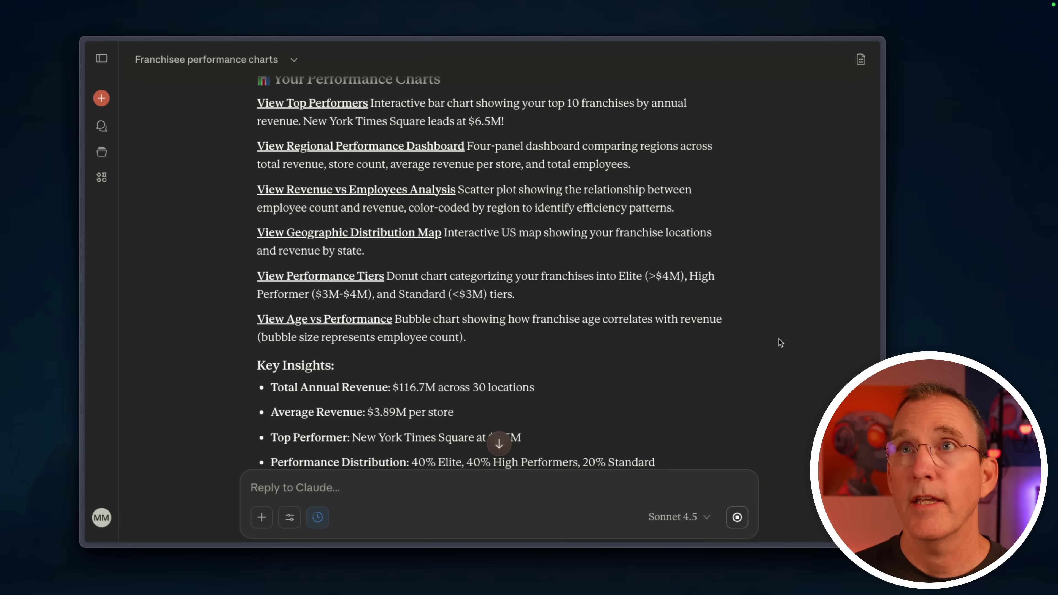
click(312, 106)
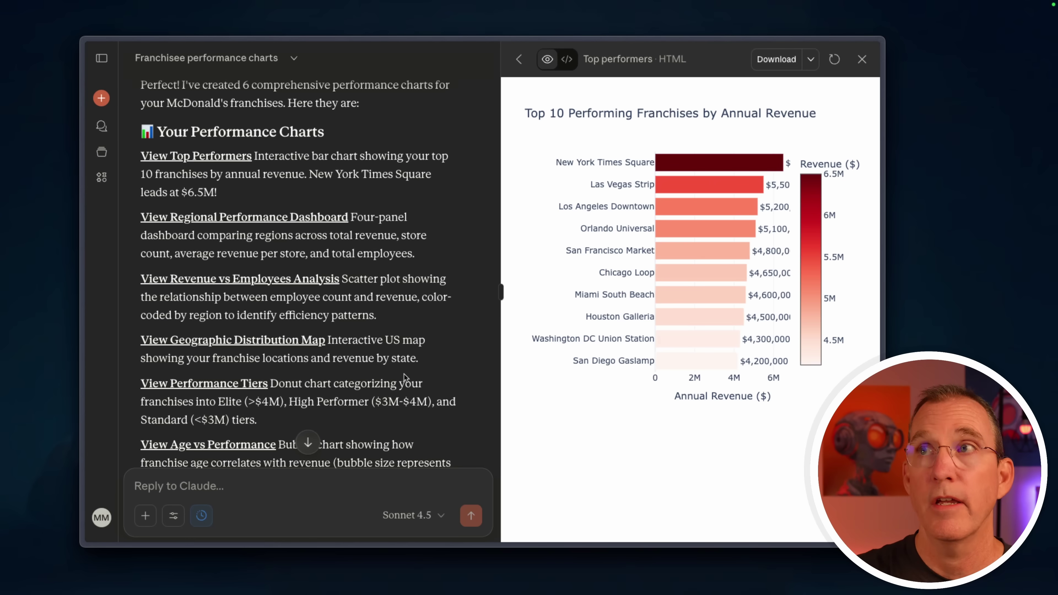
Step: View the Regional Performance Dashboard, then the Franchise Age vs Annual Revenue bubble chart
scroll(404, 375, down, 15)
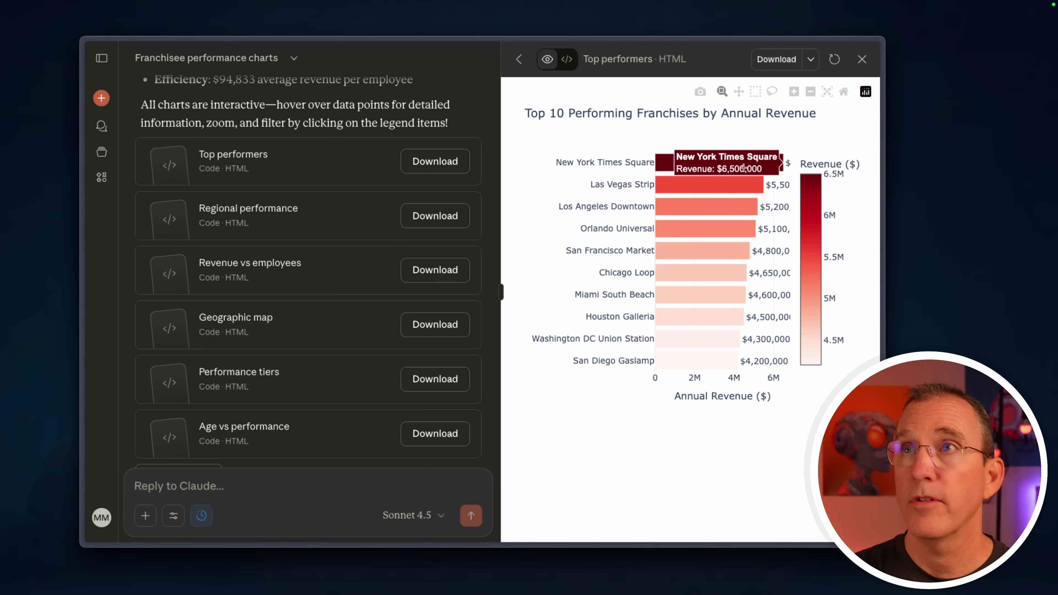
click(317, 215)
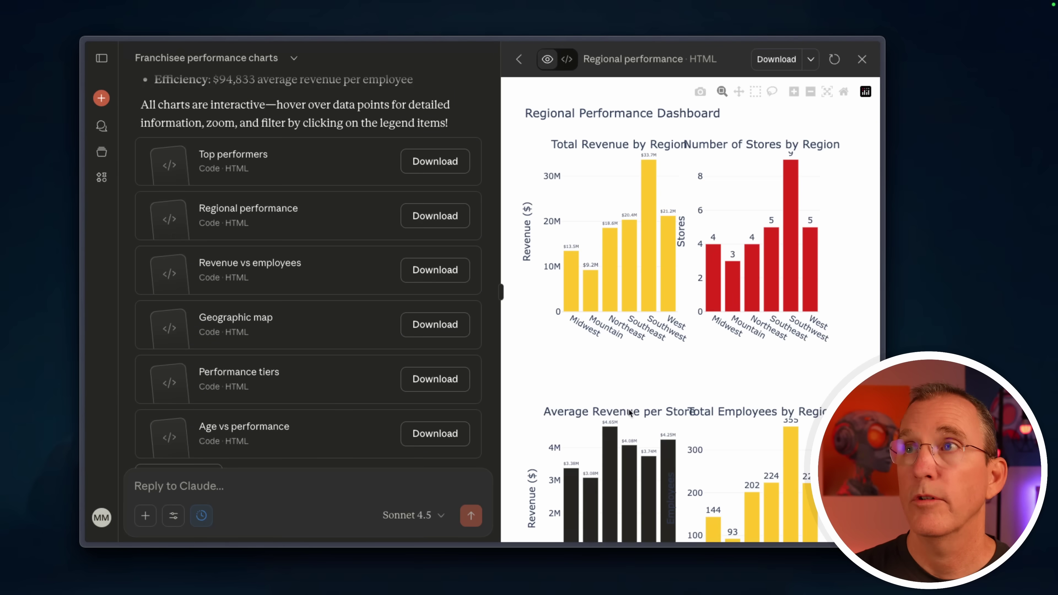
scroll(699, 490, down, 4)
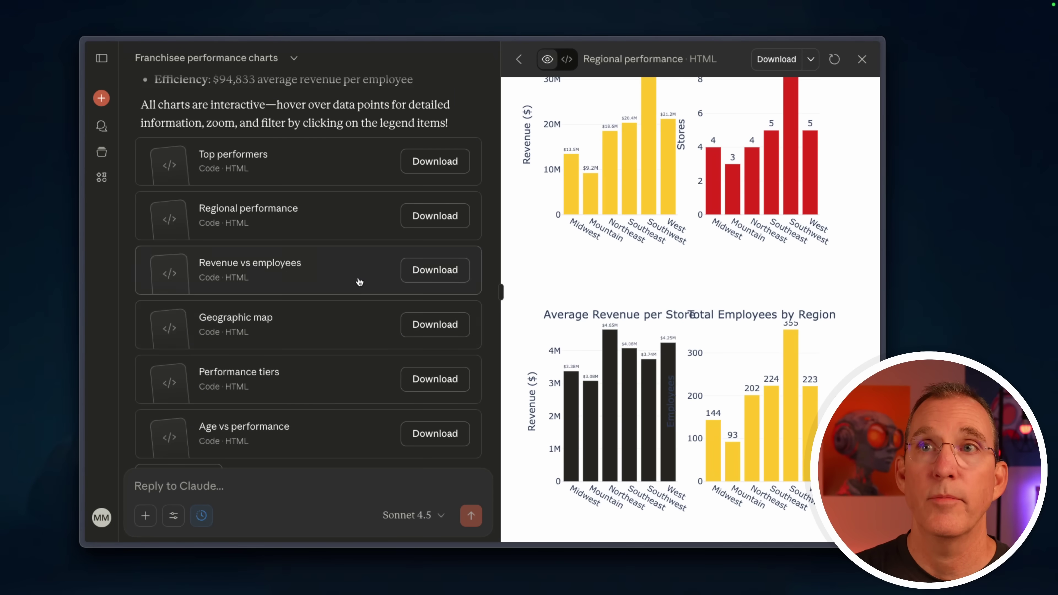
click(317, 434)
scroll(317, 417, down, 3)
mouse_move(767, 182)
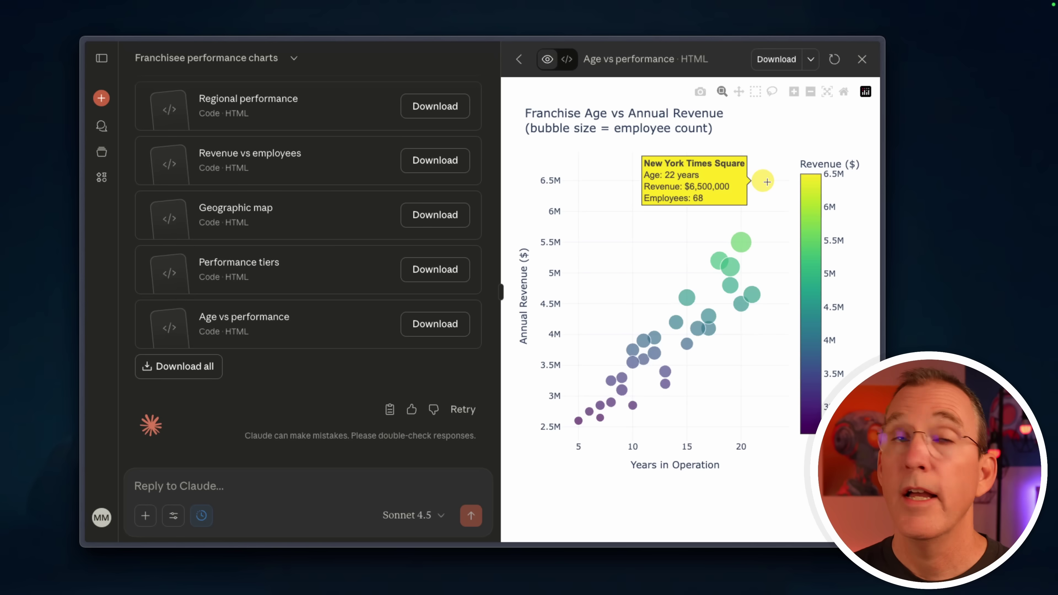